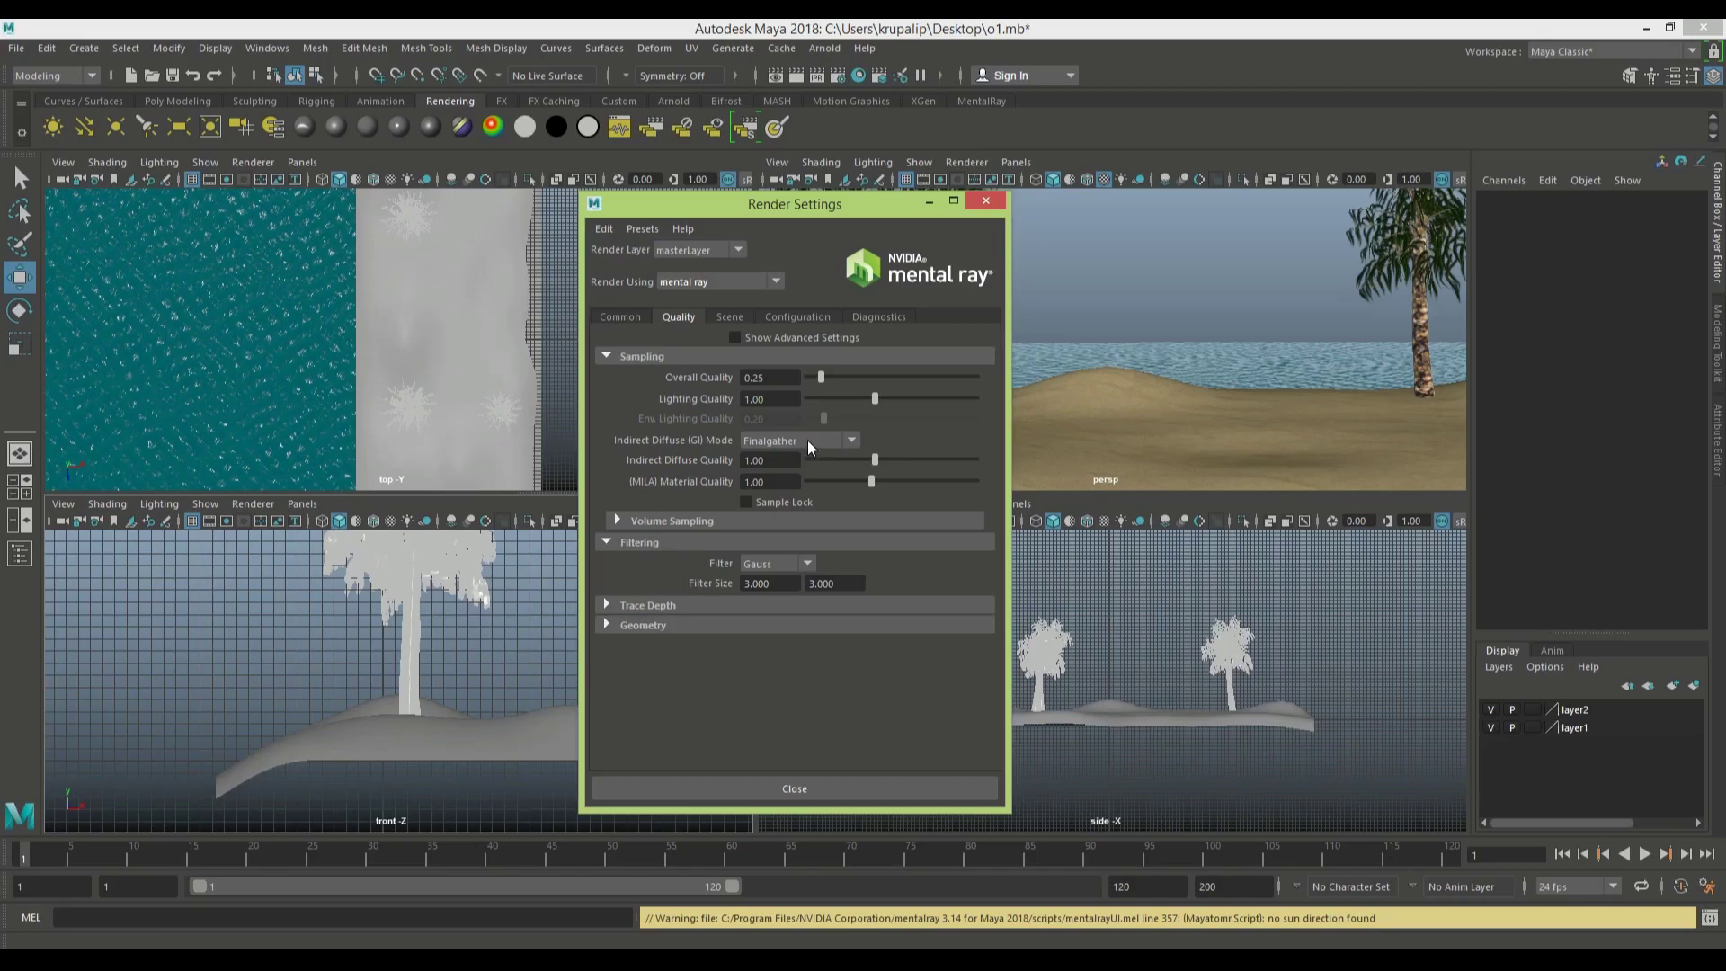
- Set the indirect diffuse (GI) mode to Finalgather and check the scene overrides in the render diagnostics
left_click(808, 441)
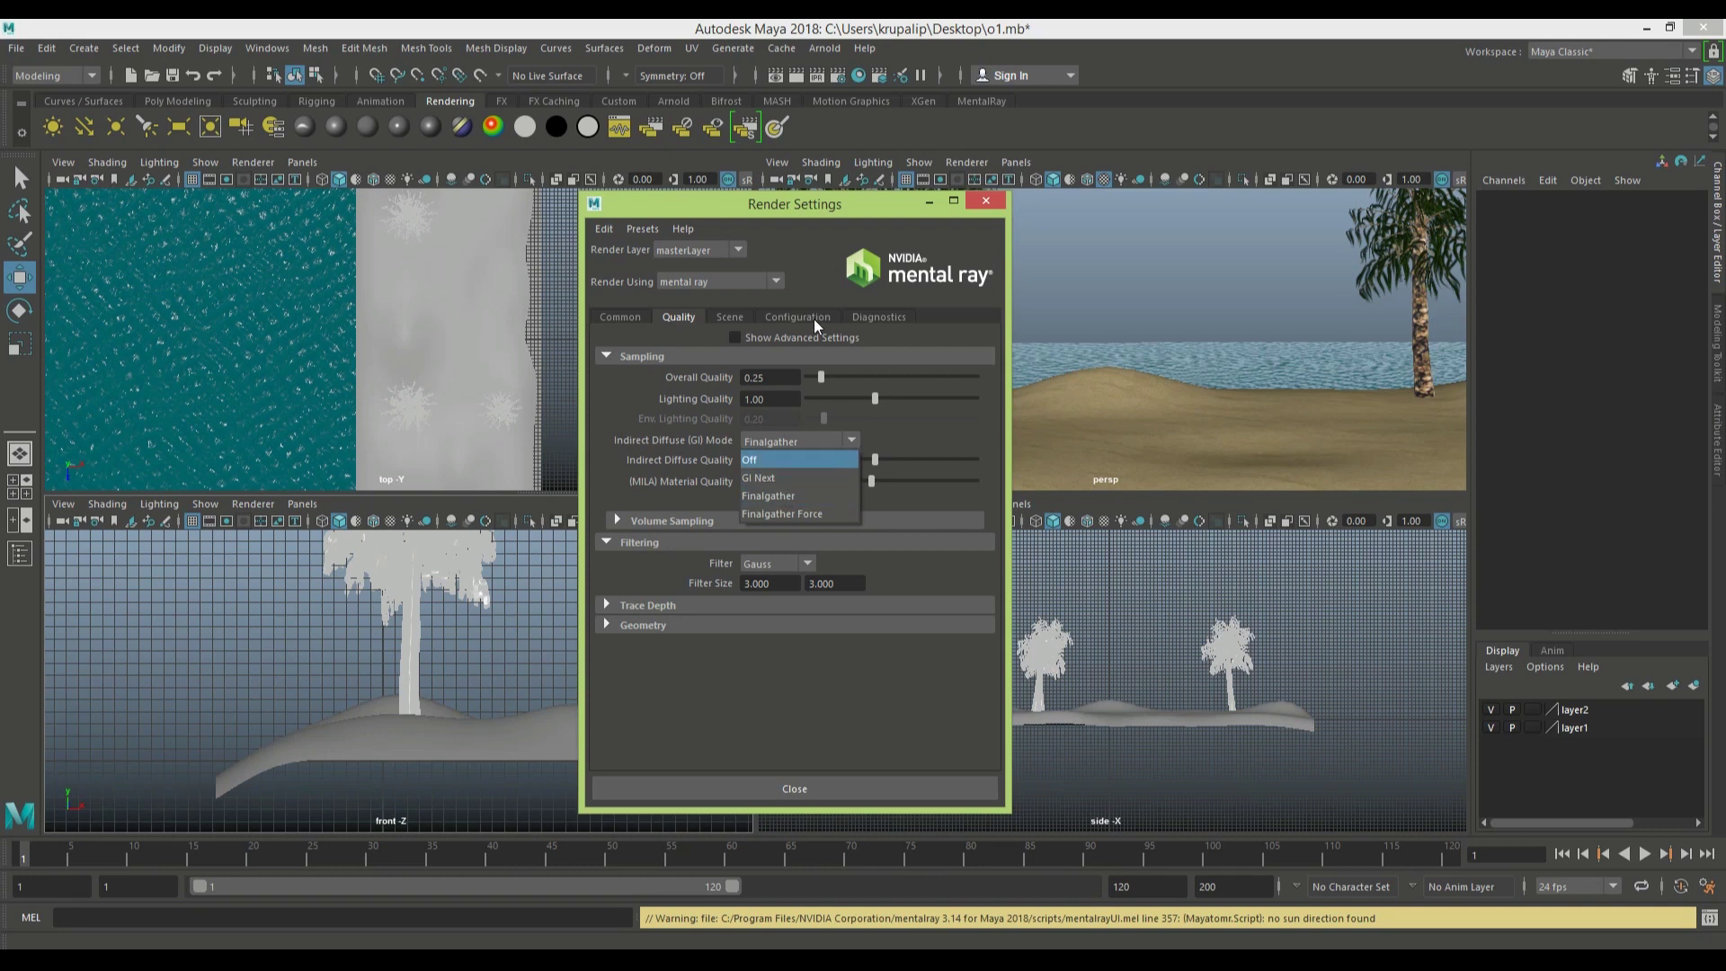
left_click(845, 495)
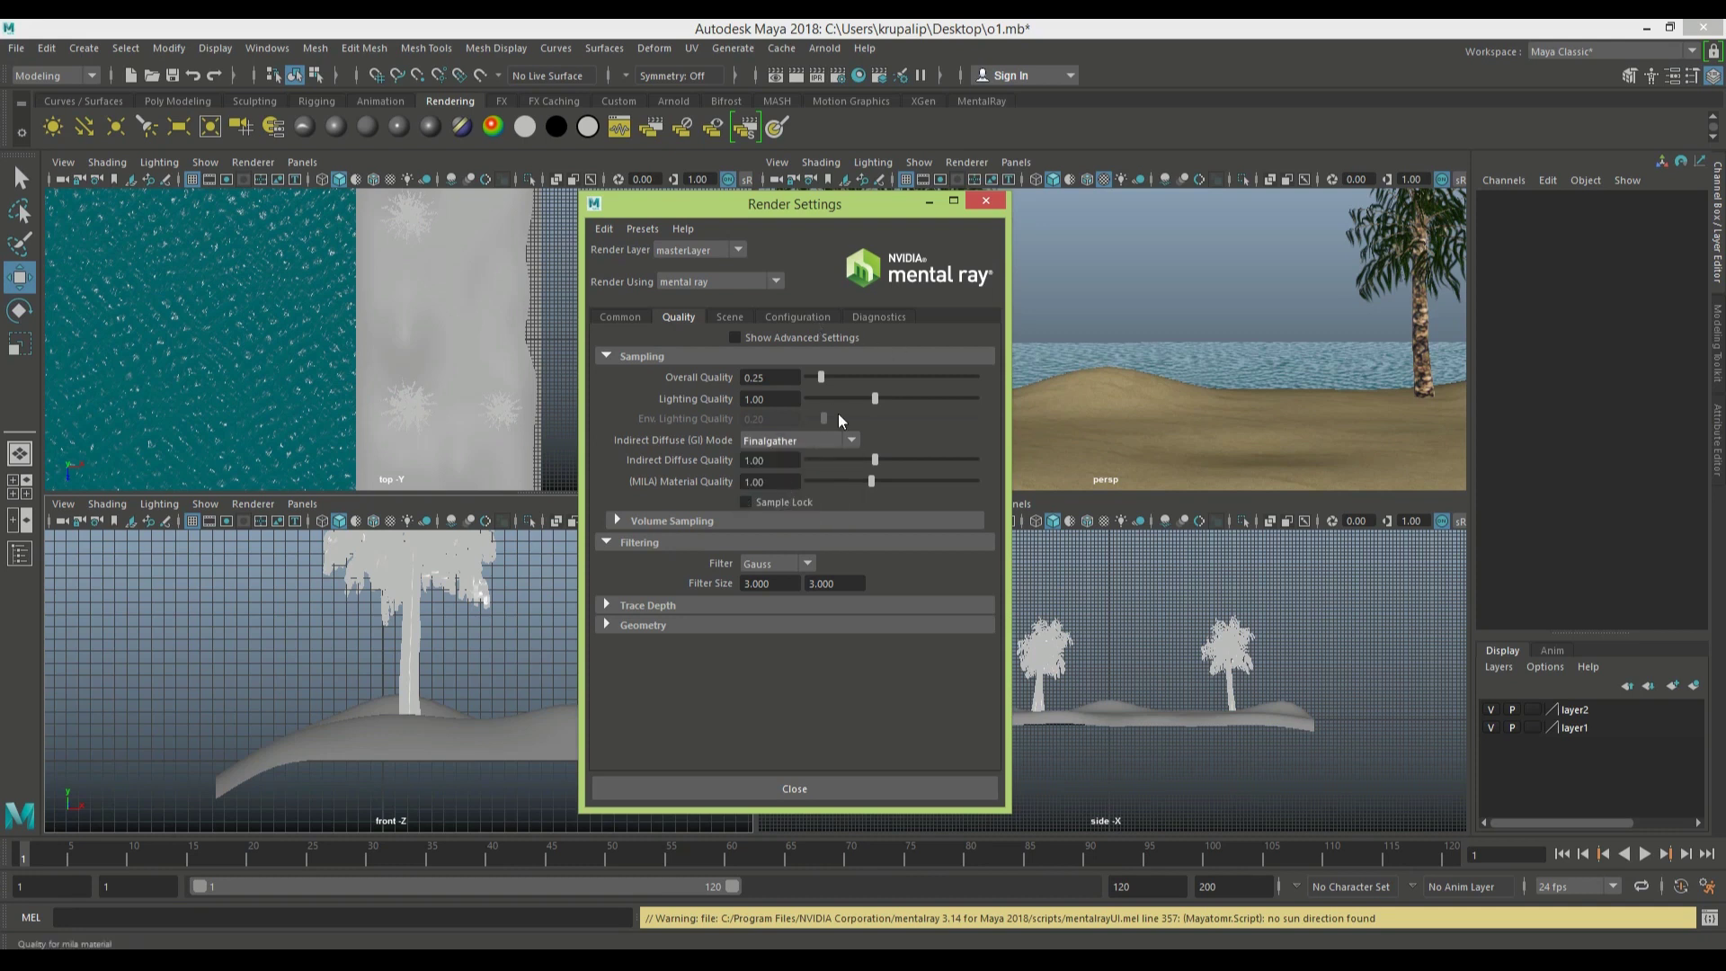
left_click(867, 317)
left_click(747, 398)
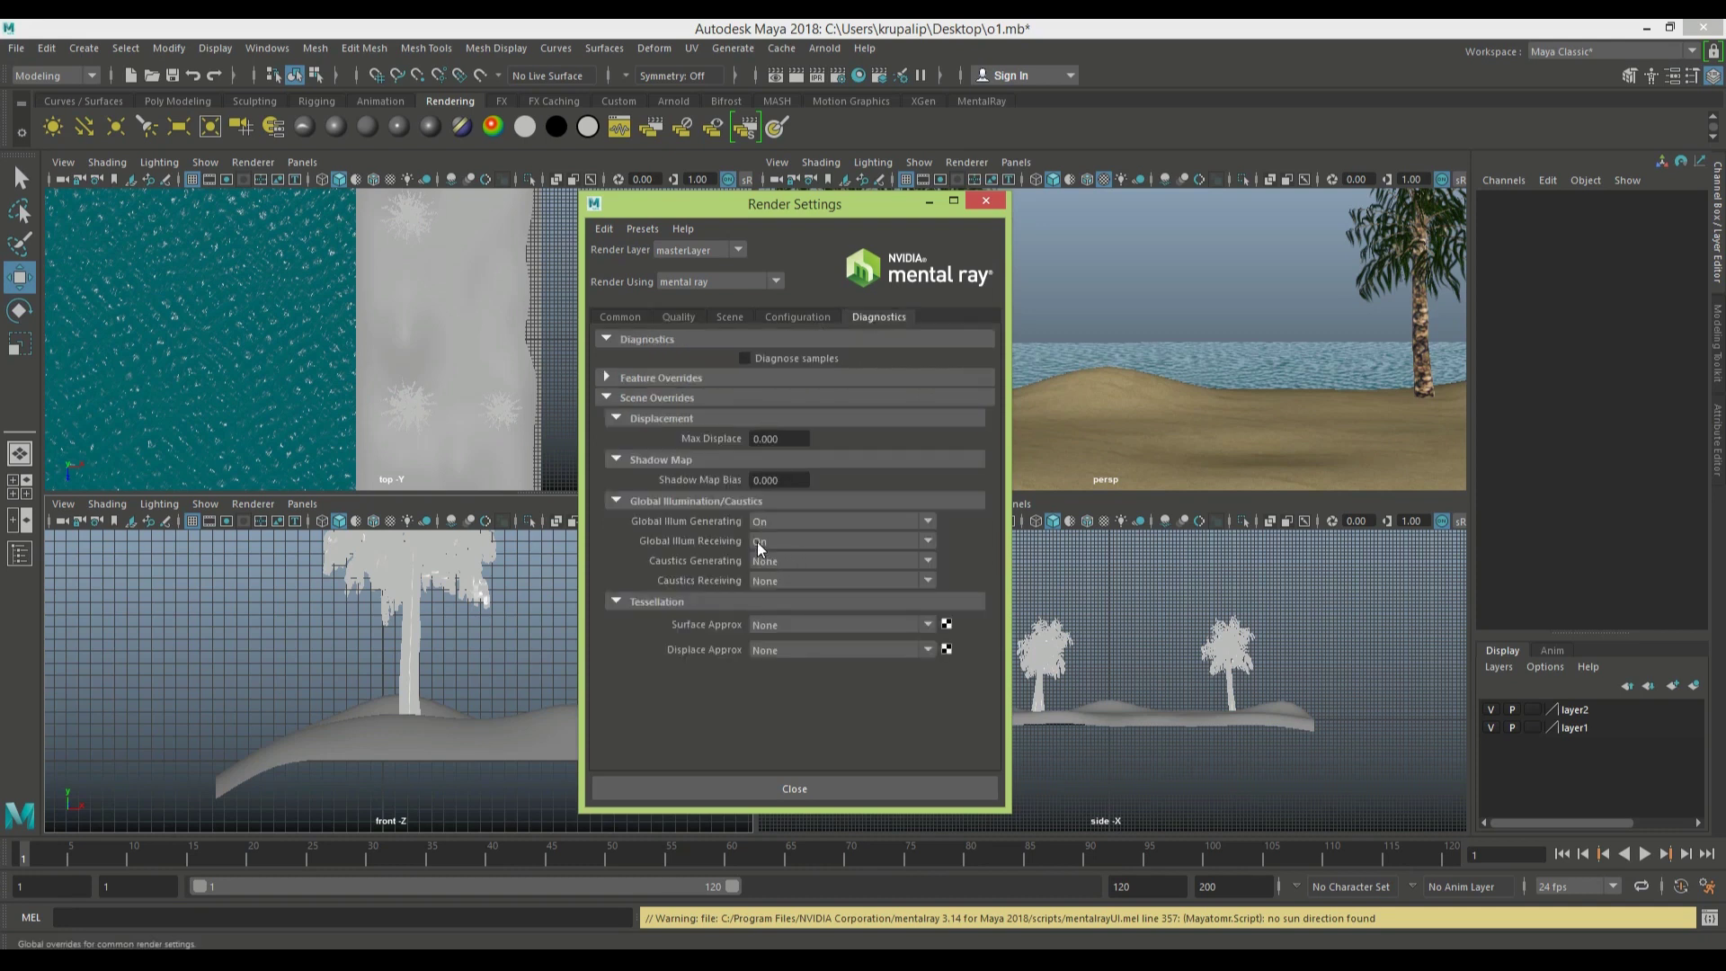
- Create a Physical Sun and Sky environment for the scene and close the render settings
left_click(728, 318)
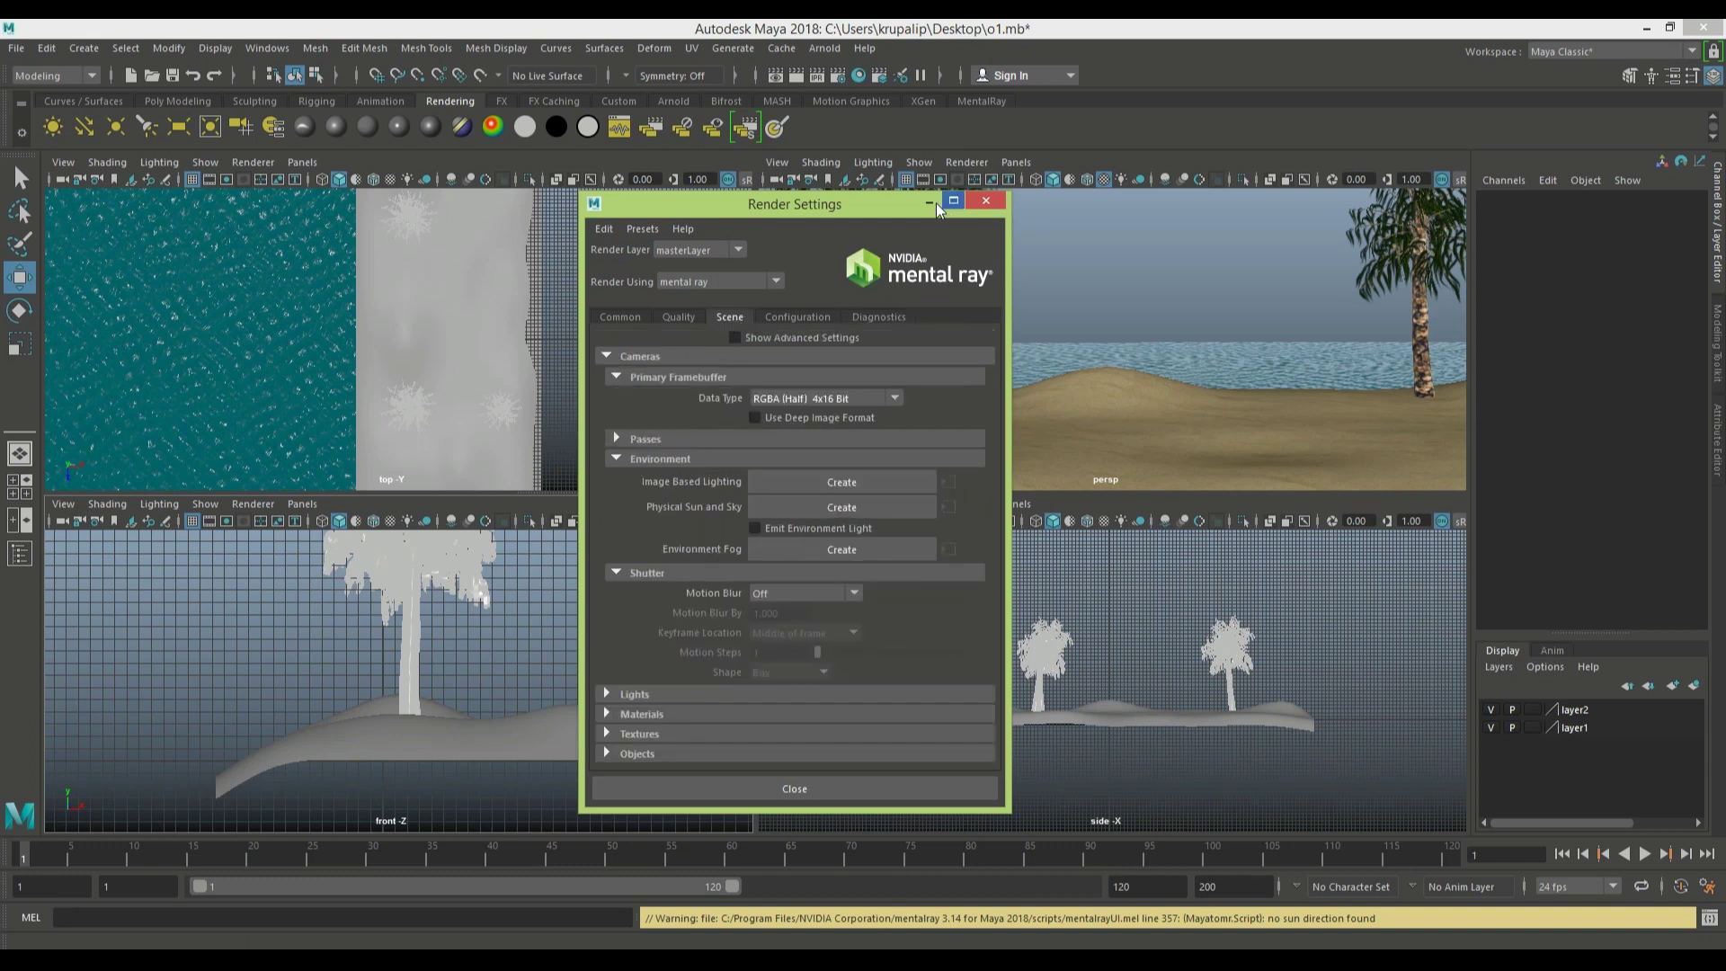
left_click(829, 506)
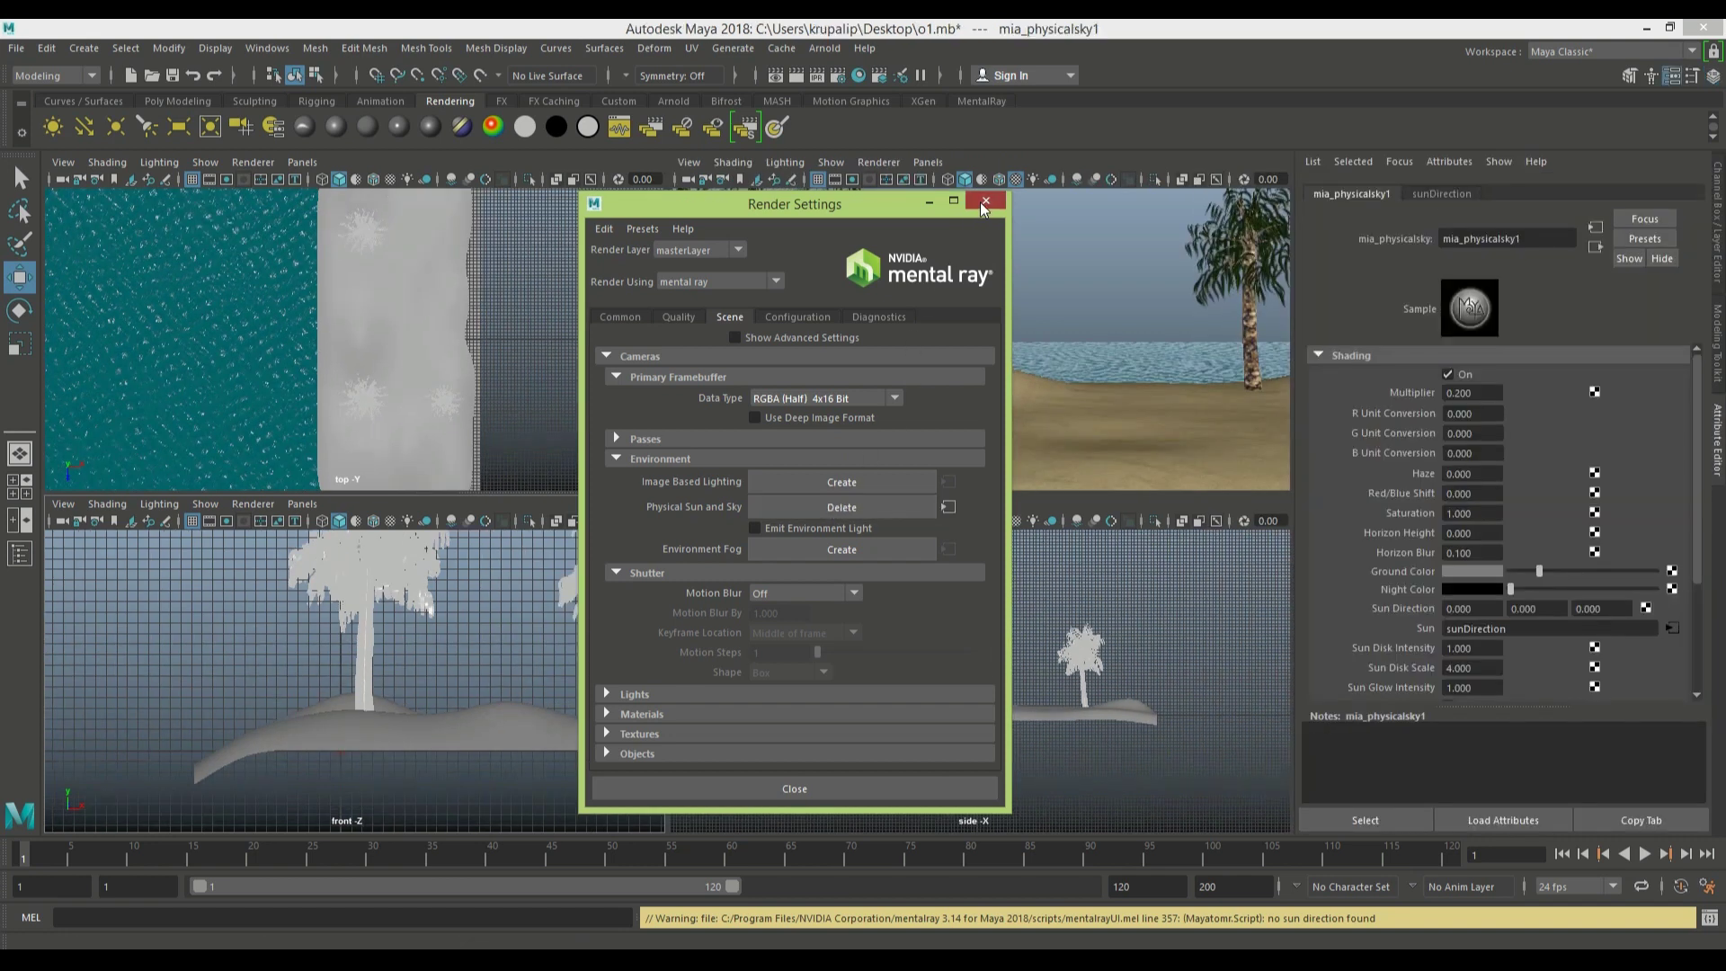
left_click(983, 203)
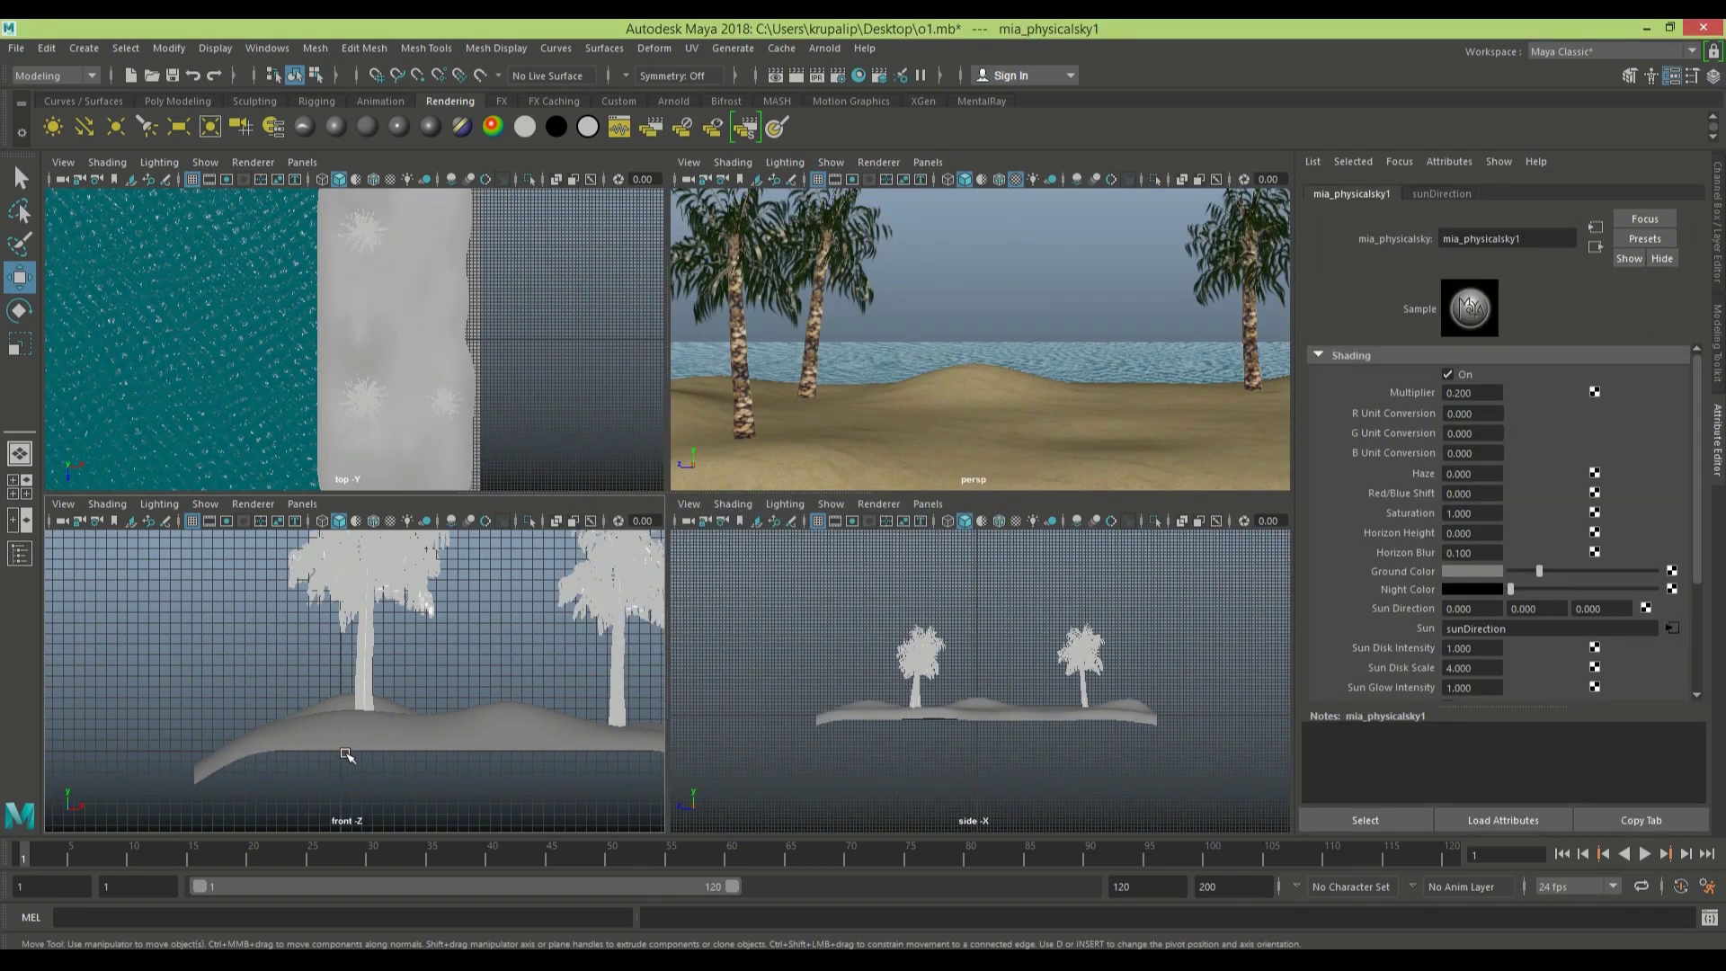
- Select the sun's directional light and raise its origin high above the beach with the light manipulators
left_click(346, 753)
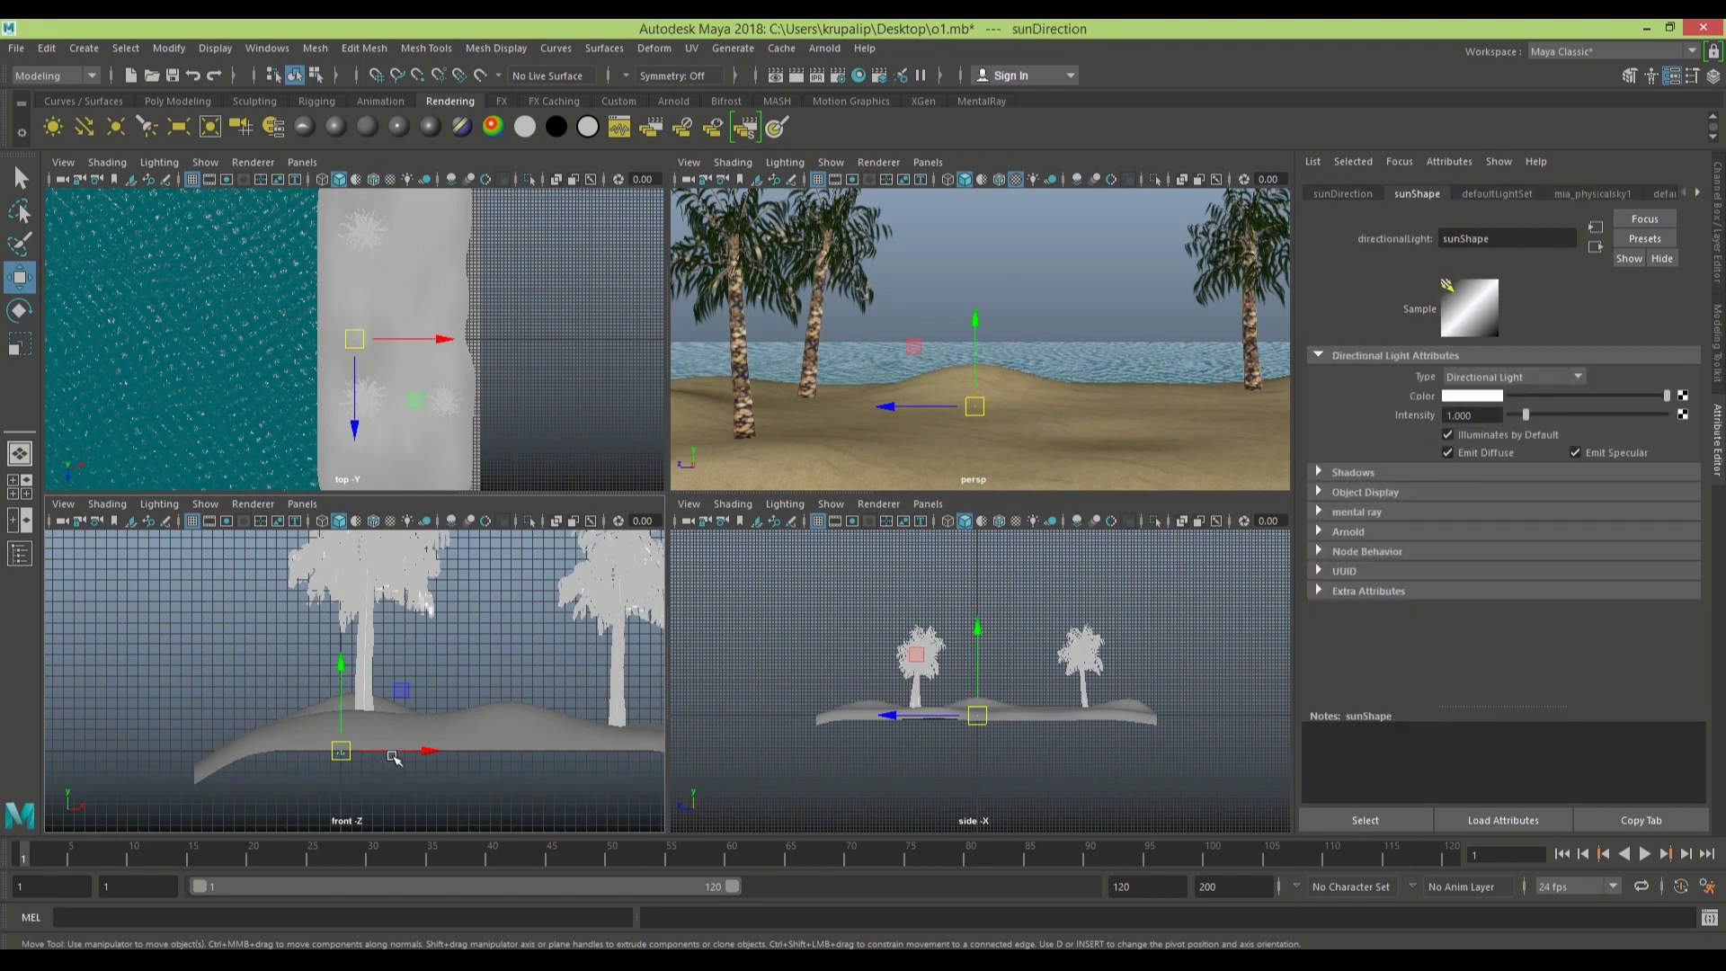
key("t")
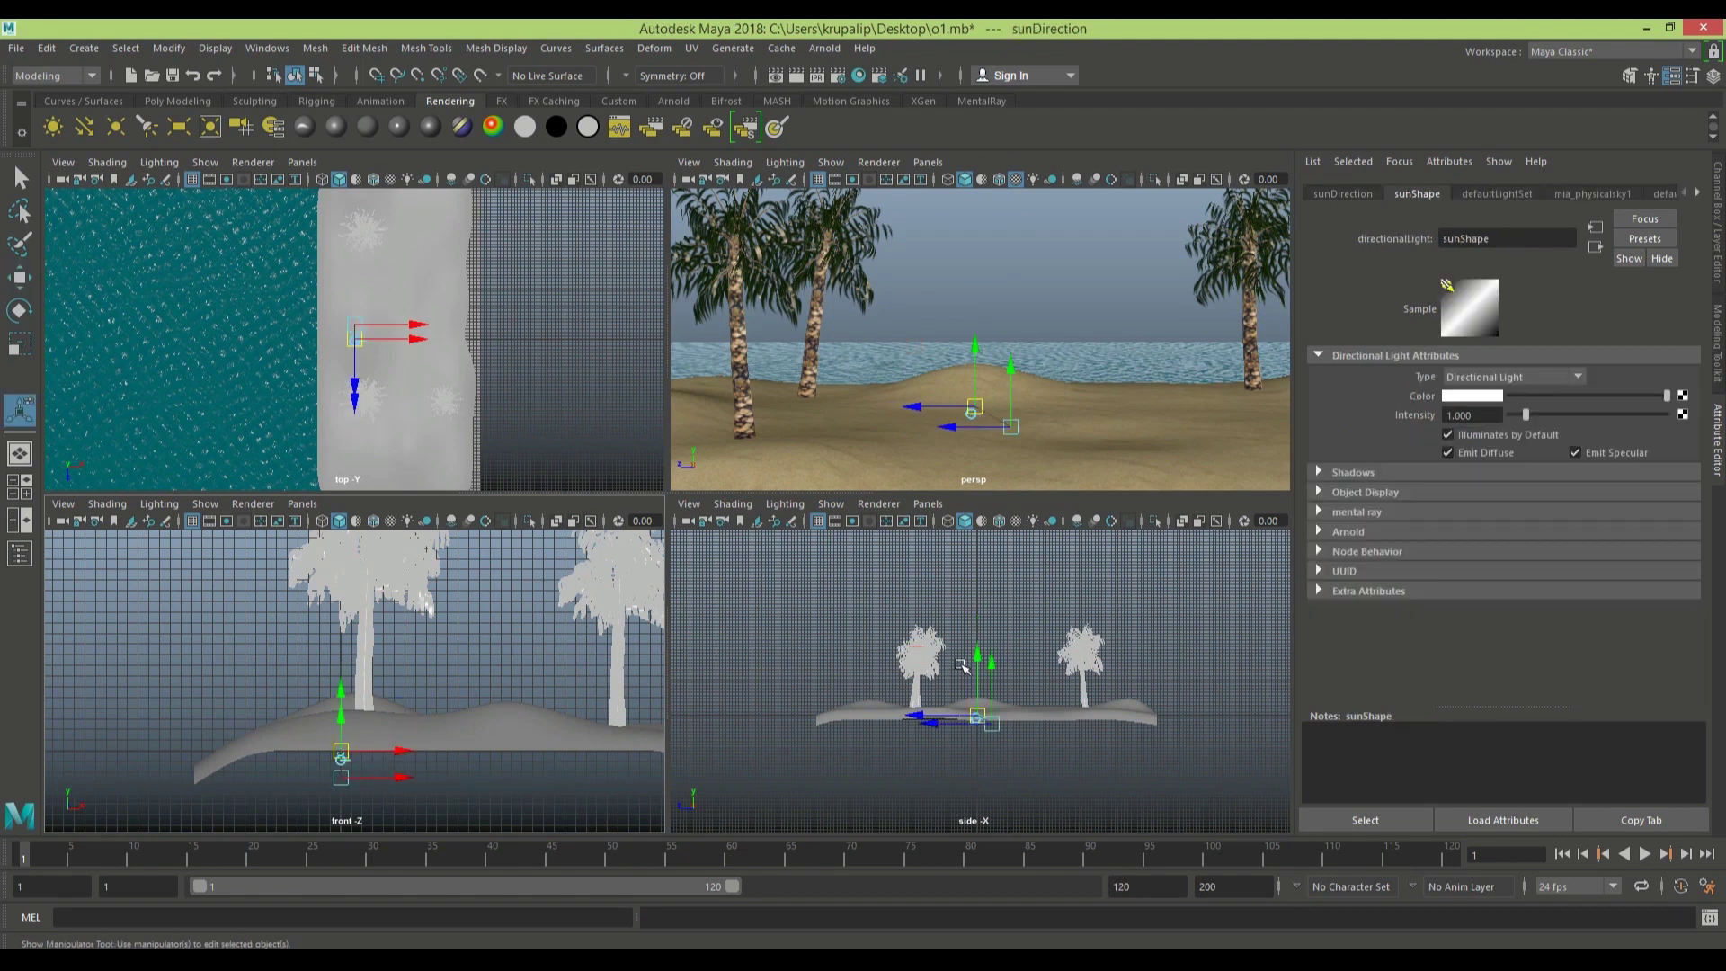
left_click_drag(341, 754, 342, 647)
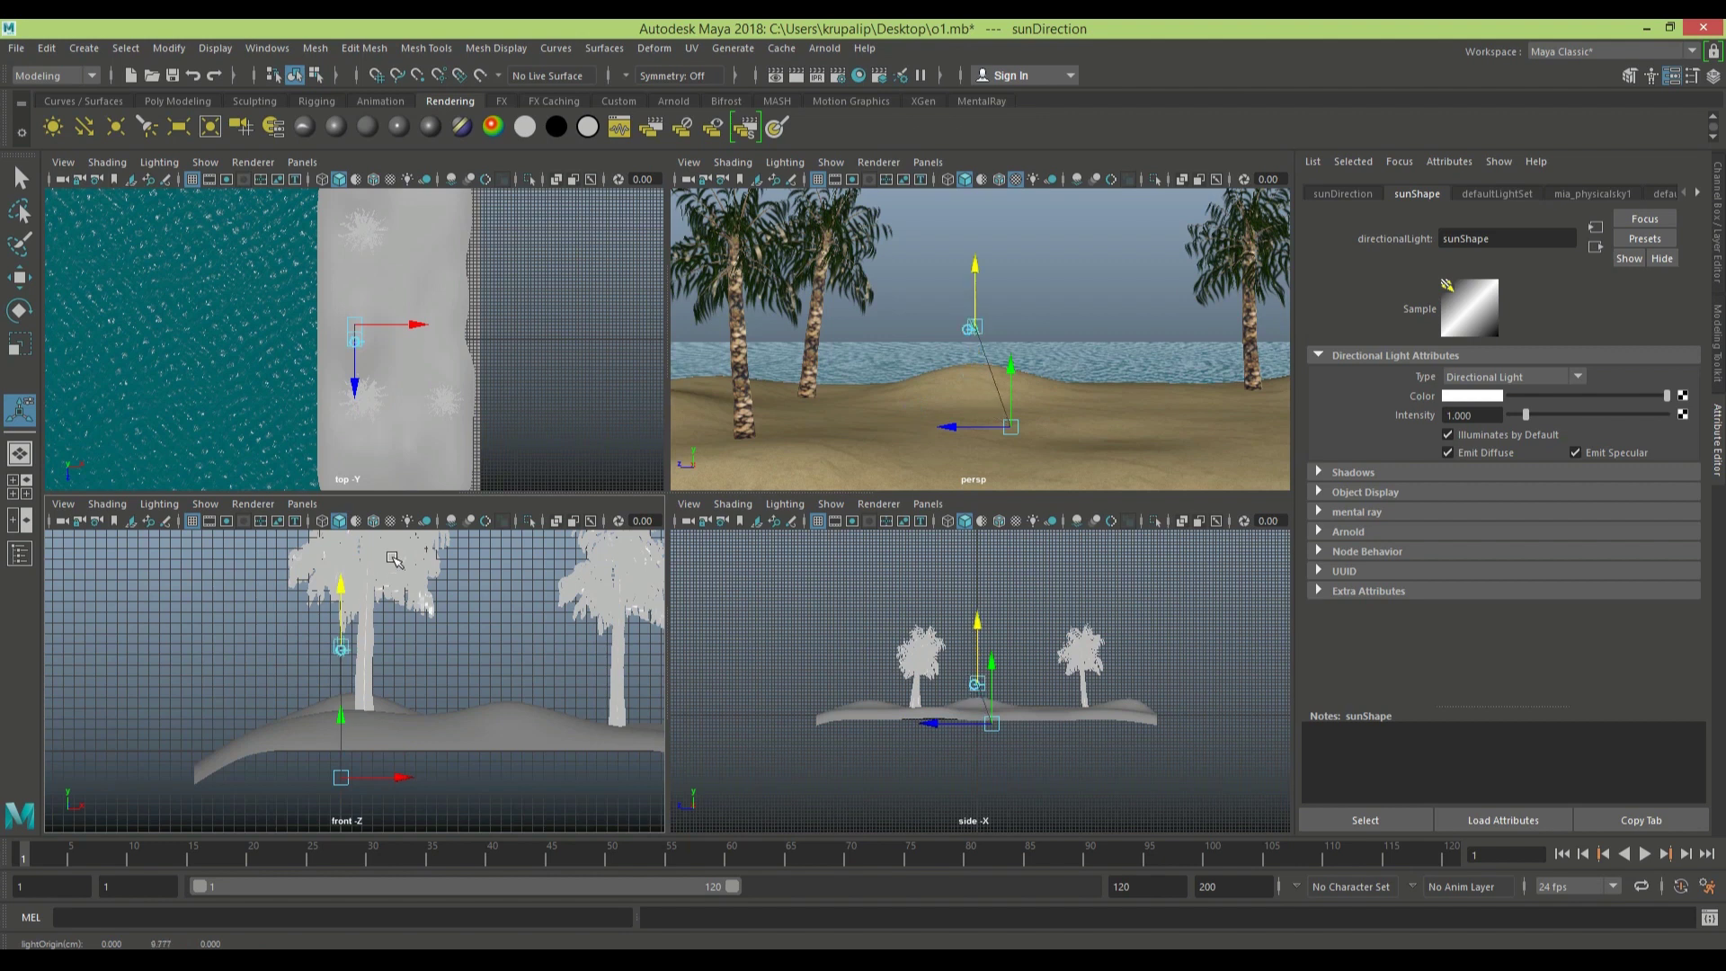
left_click_drag(392, 558, 396, 557)
left_click_drag(975, 307, 1025, 184)
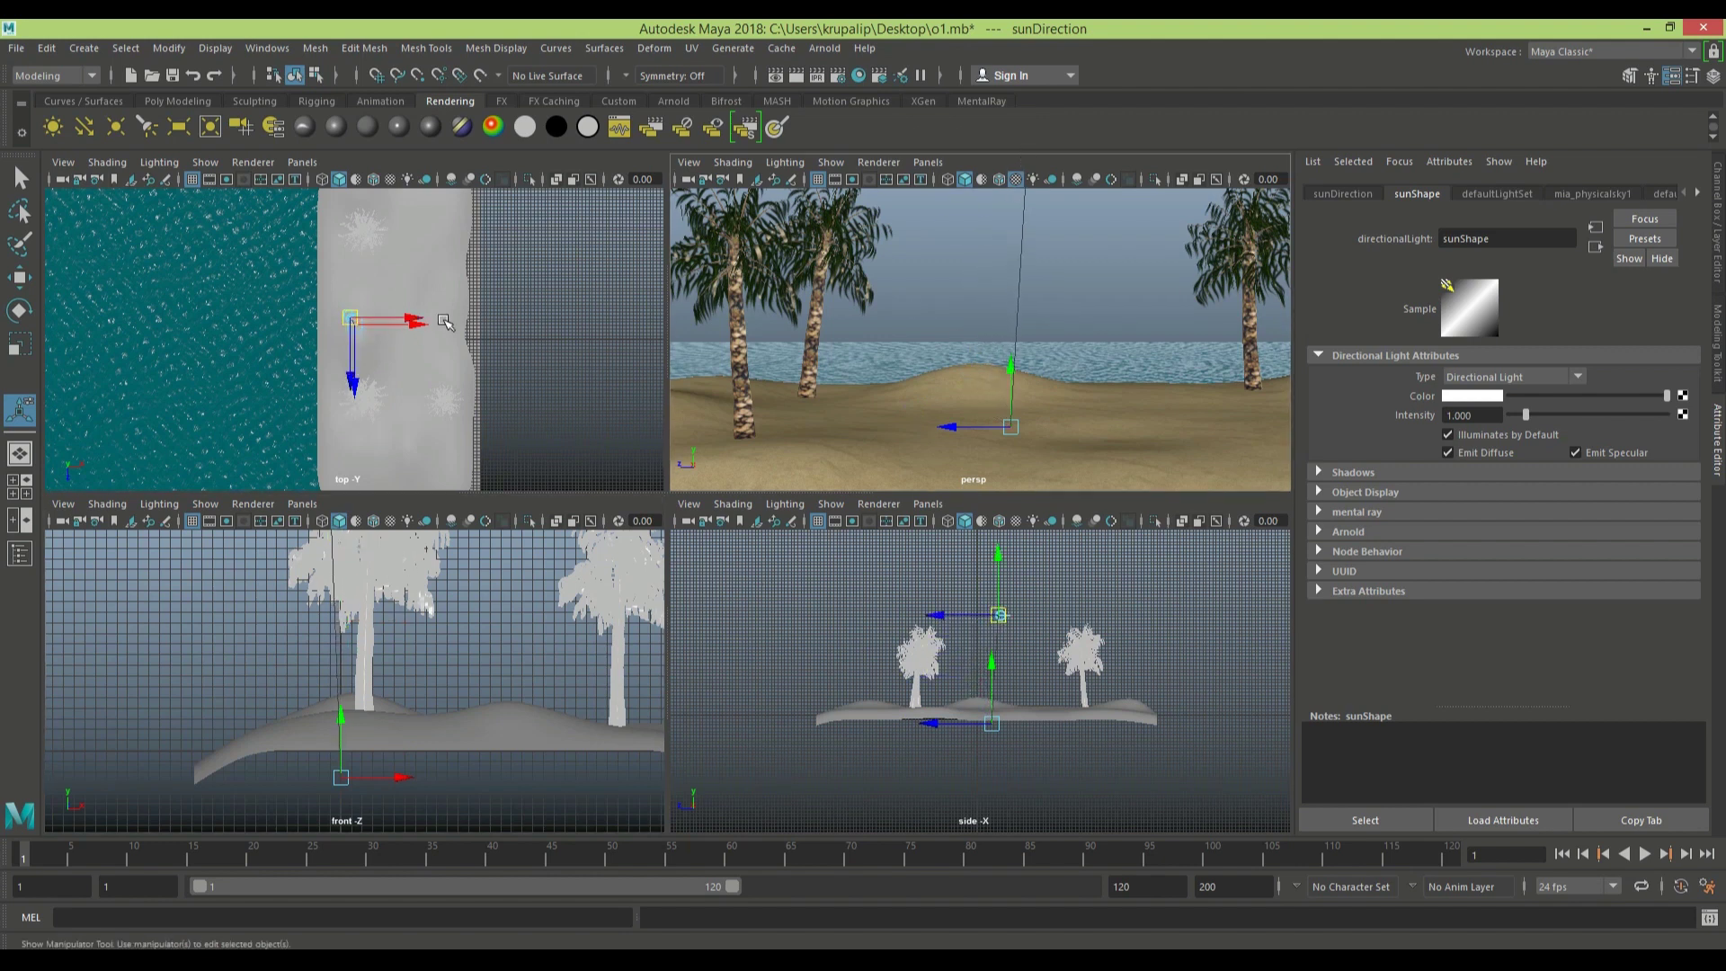
- Shift the sun light along X toward the landward edge of the beach and raise its aim point slightly
left_click_drag(445, 322, 450, 321)
left_click(410, 316)
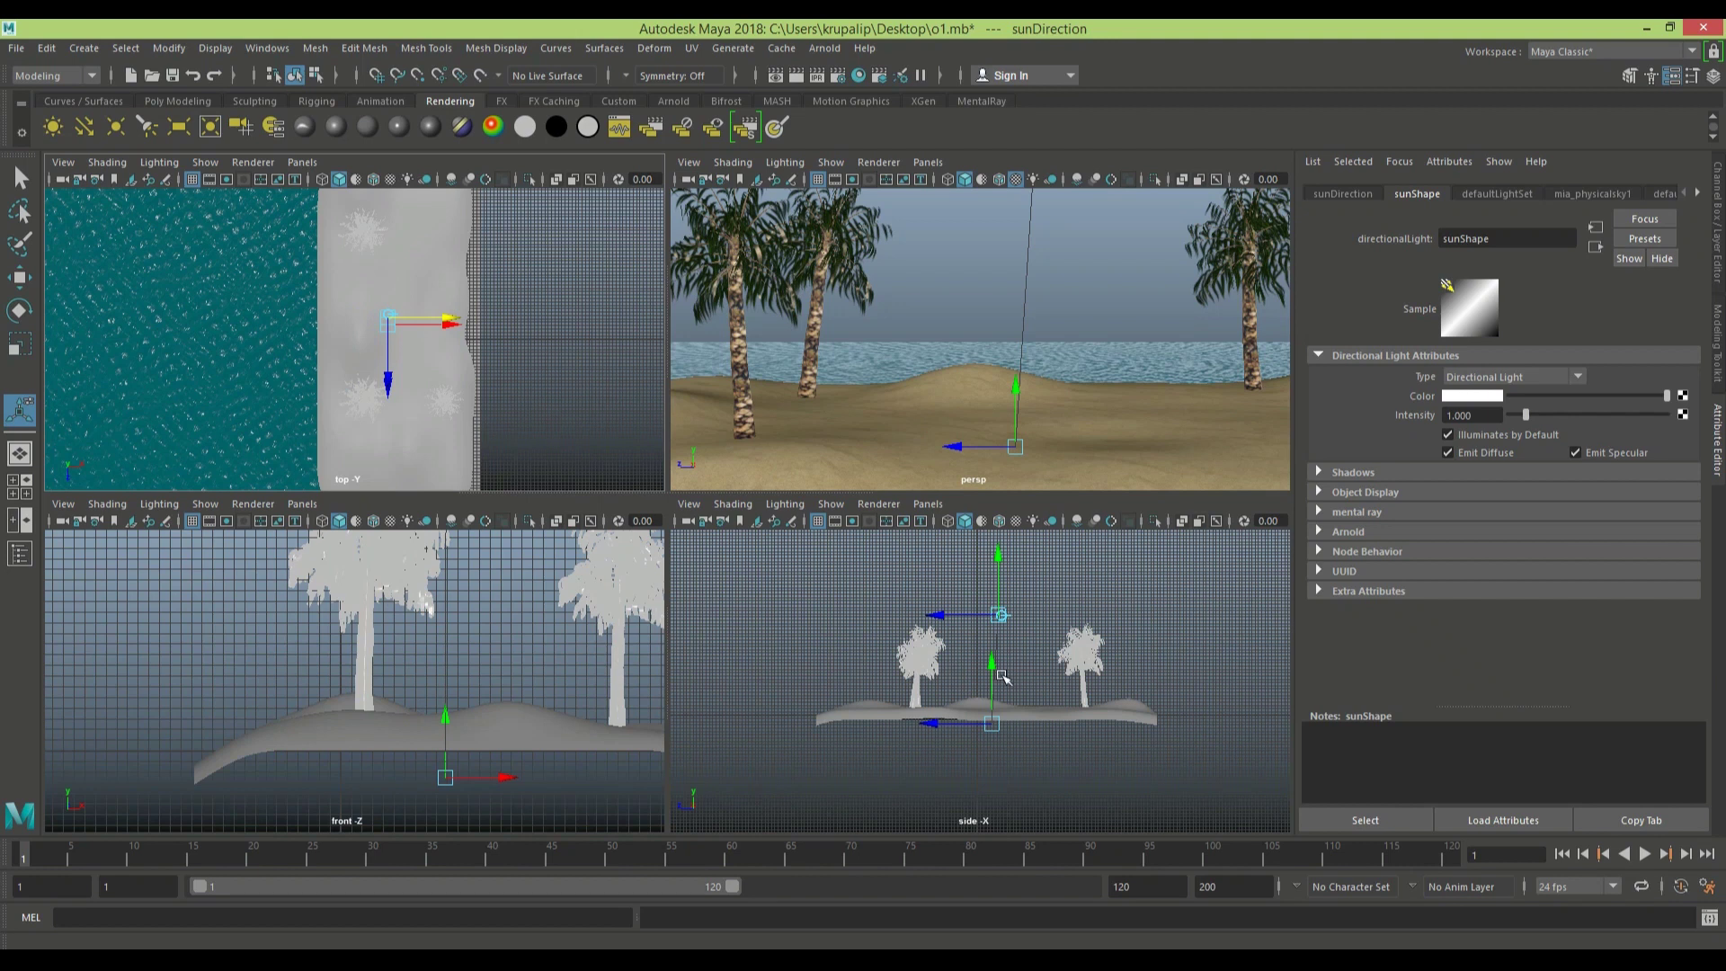
left_click_drag(992, 673, 992, 660)
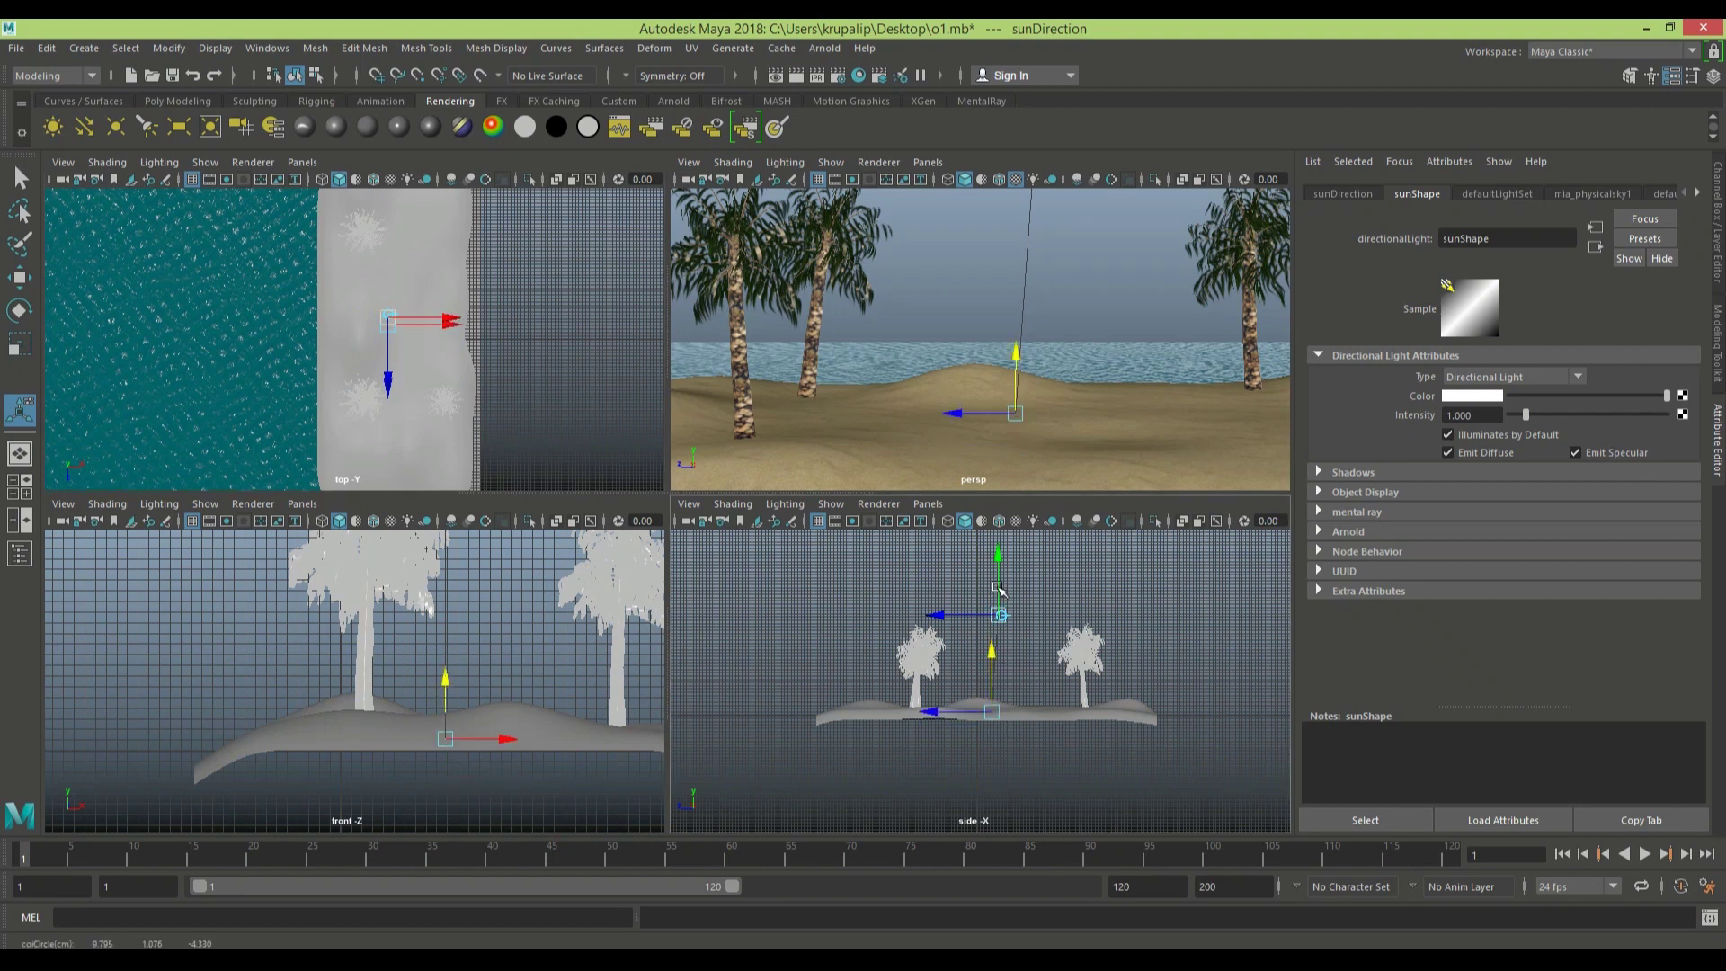
left_click_drag(1010, 493, 1005, 525)
left_click_drag(983, 590, 1020, 640)
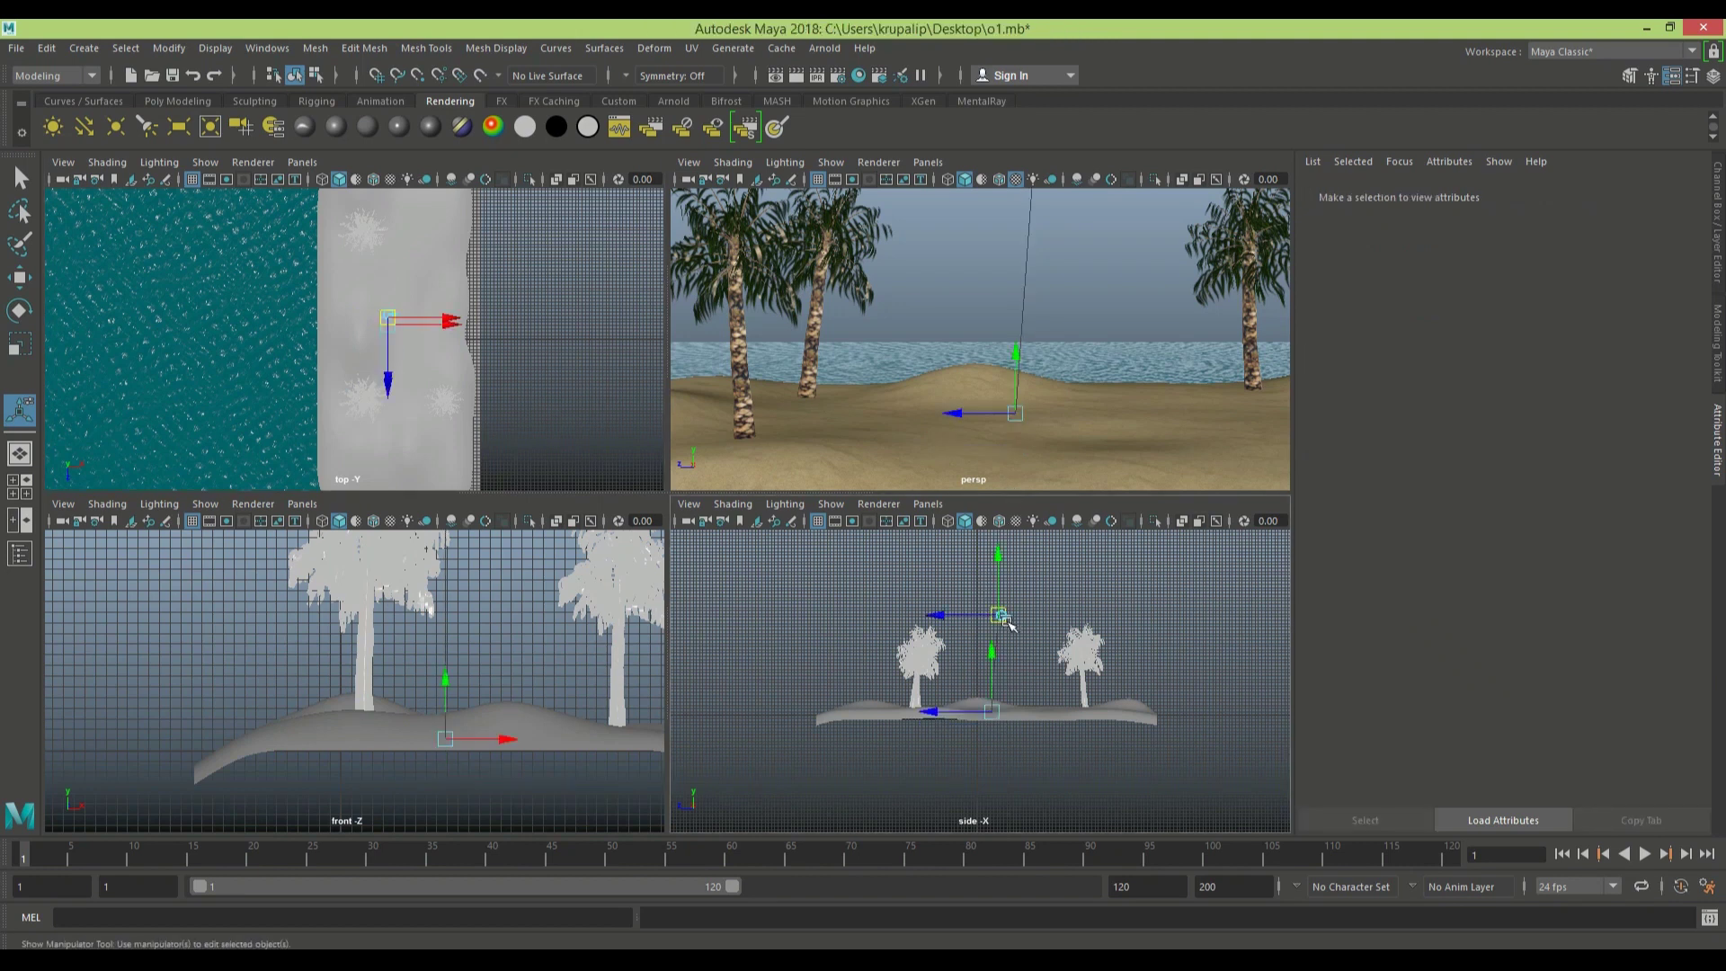
- Raise the sun light's origin further along Y, well above the palm trees
left_click_drag(998, 563, 1003, 469)
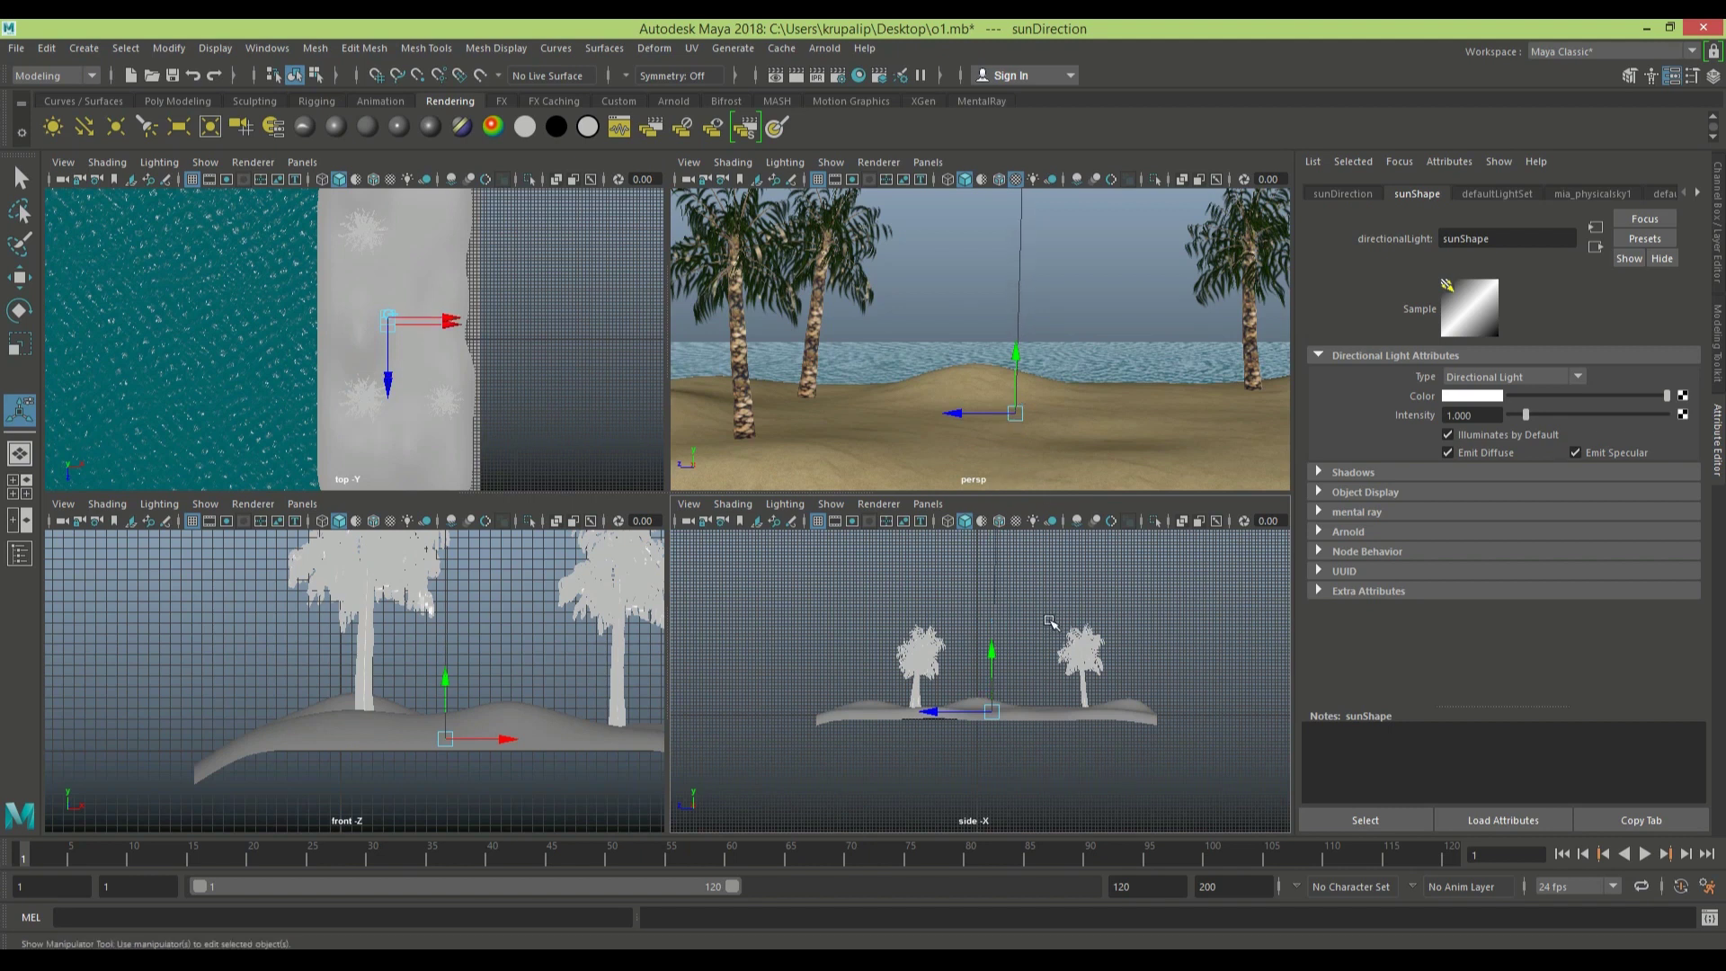
scroll(1050, 620, "down", 3)
scroll(1021, 643, "up", 2)
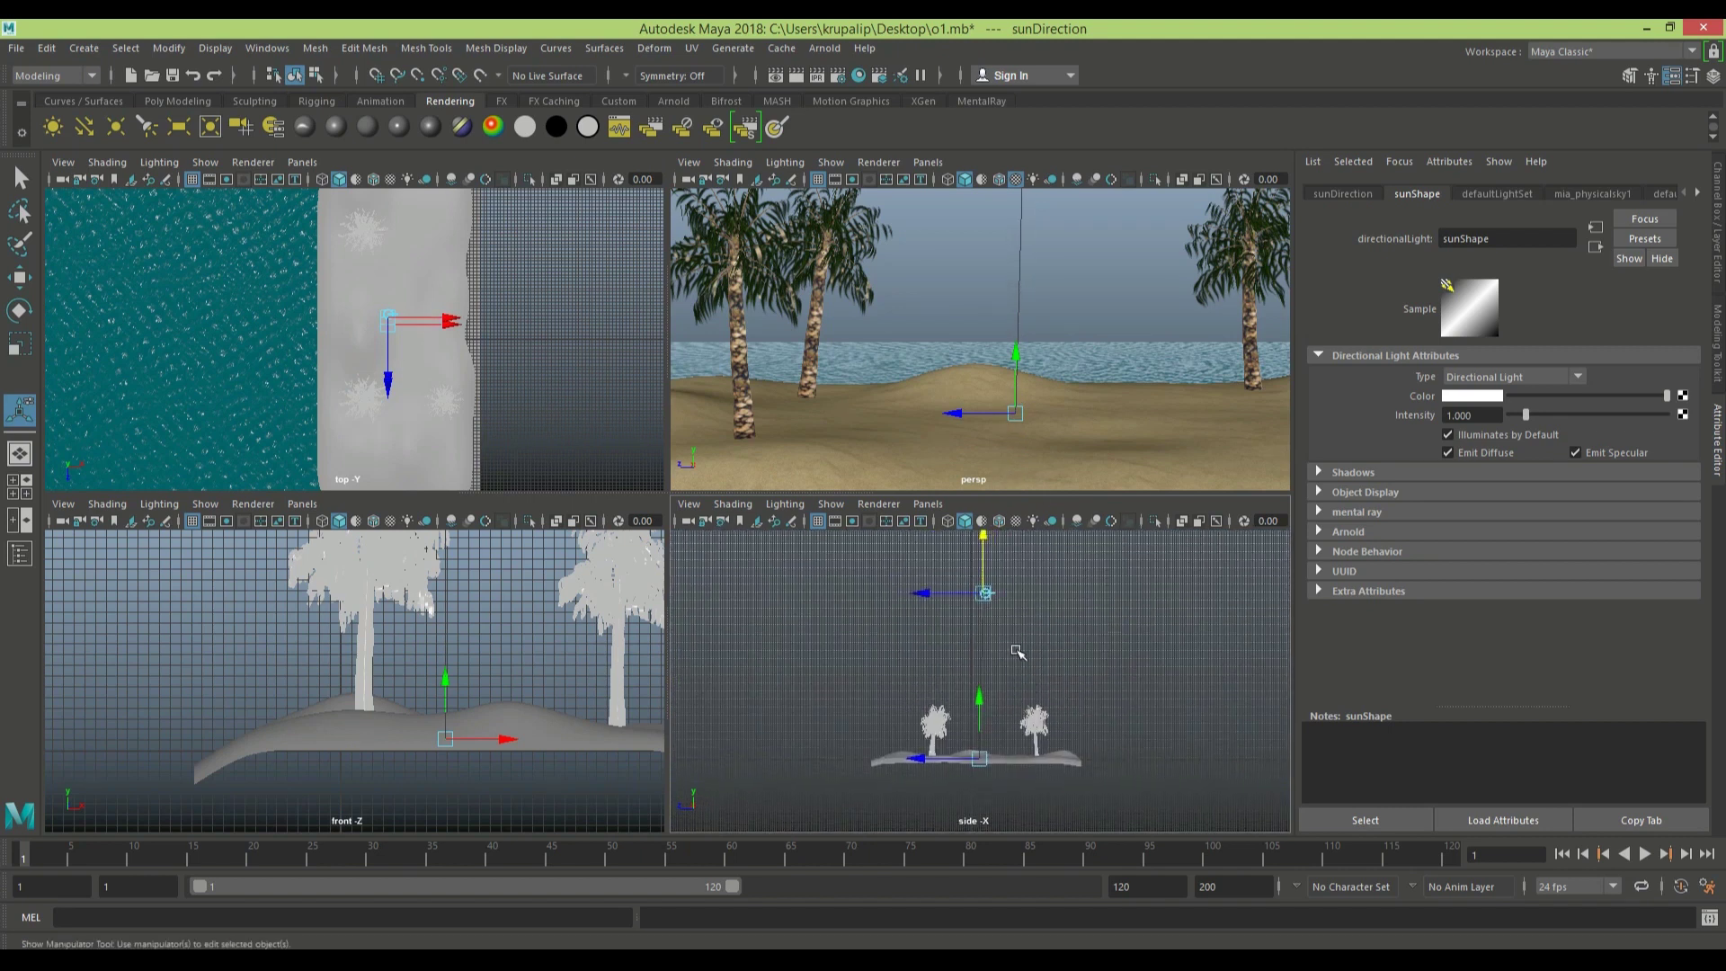
scroll(1018, 653, "up", 2)
scroll(1015, 651, "up", 2)
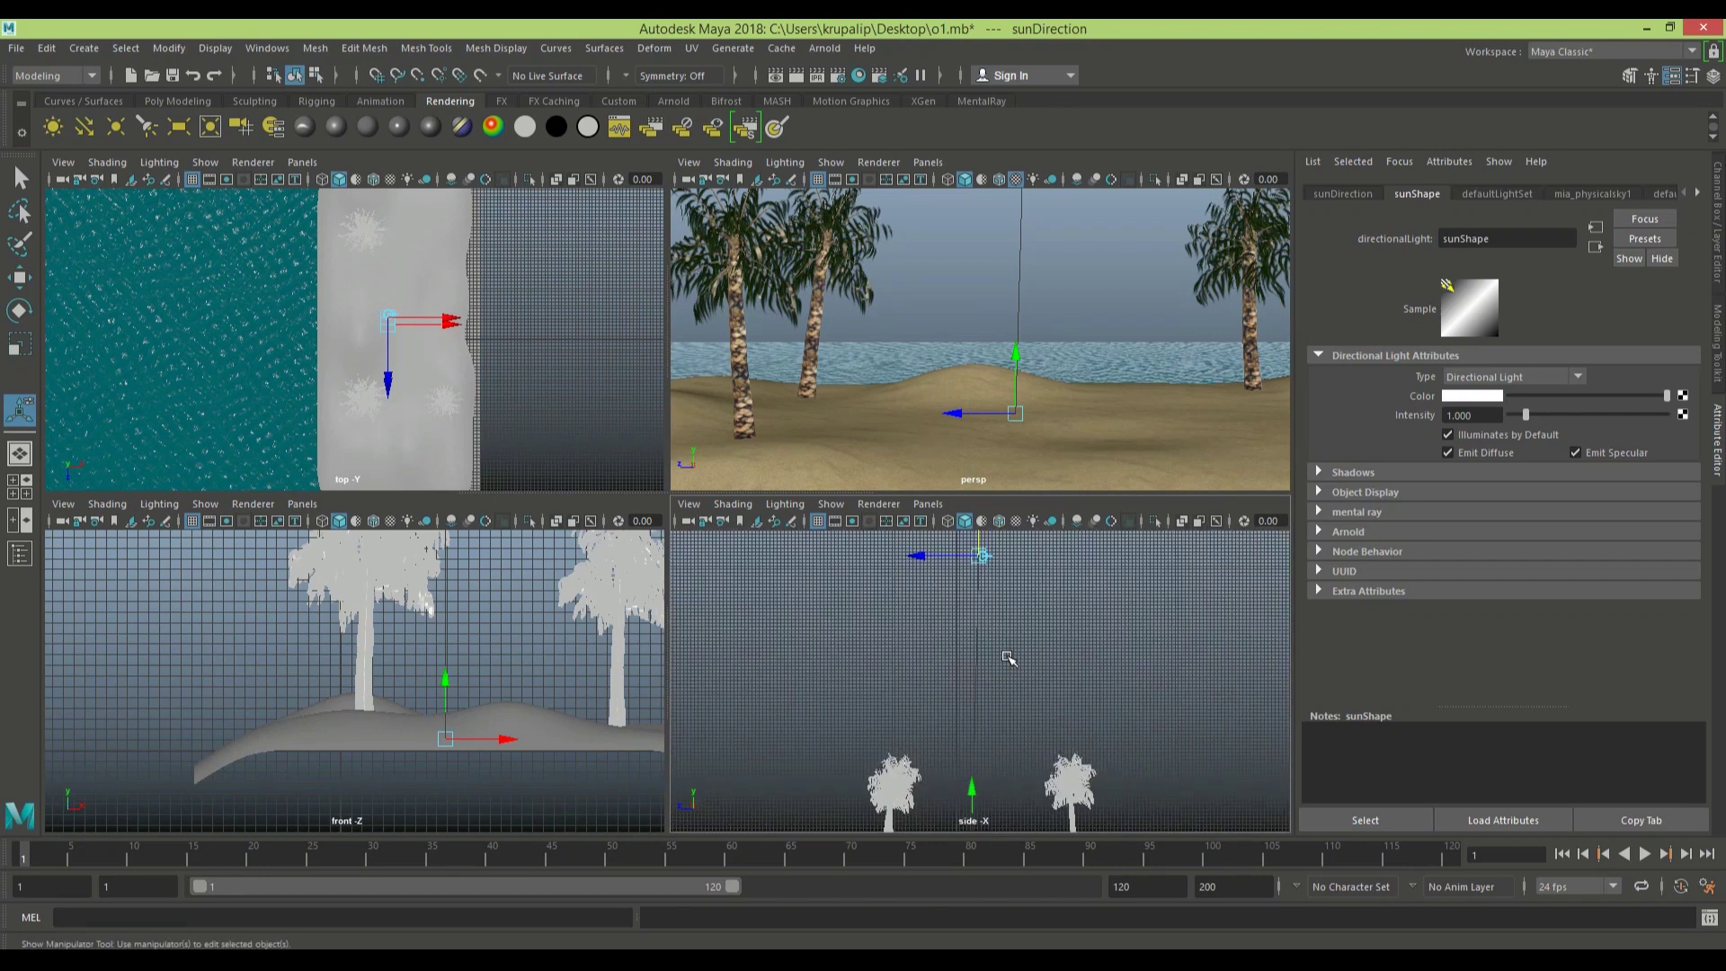
middle_click_drag(1008, 659, 996, 614, "alt")
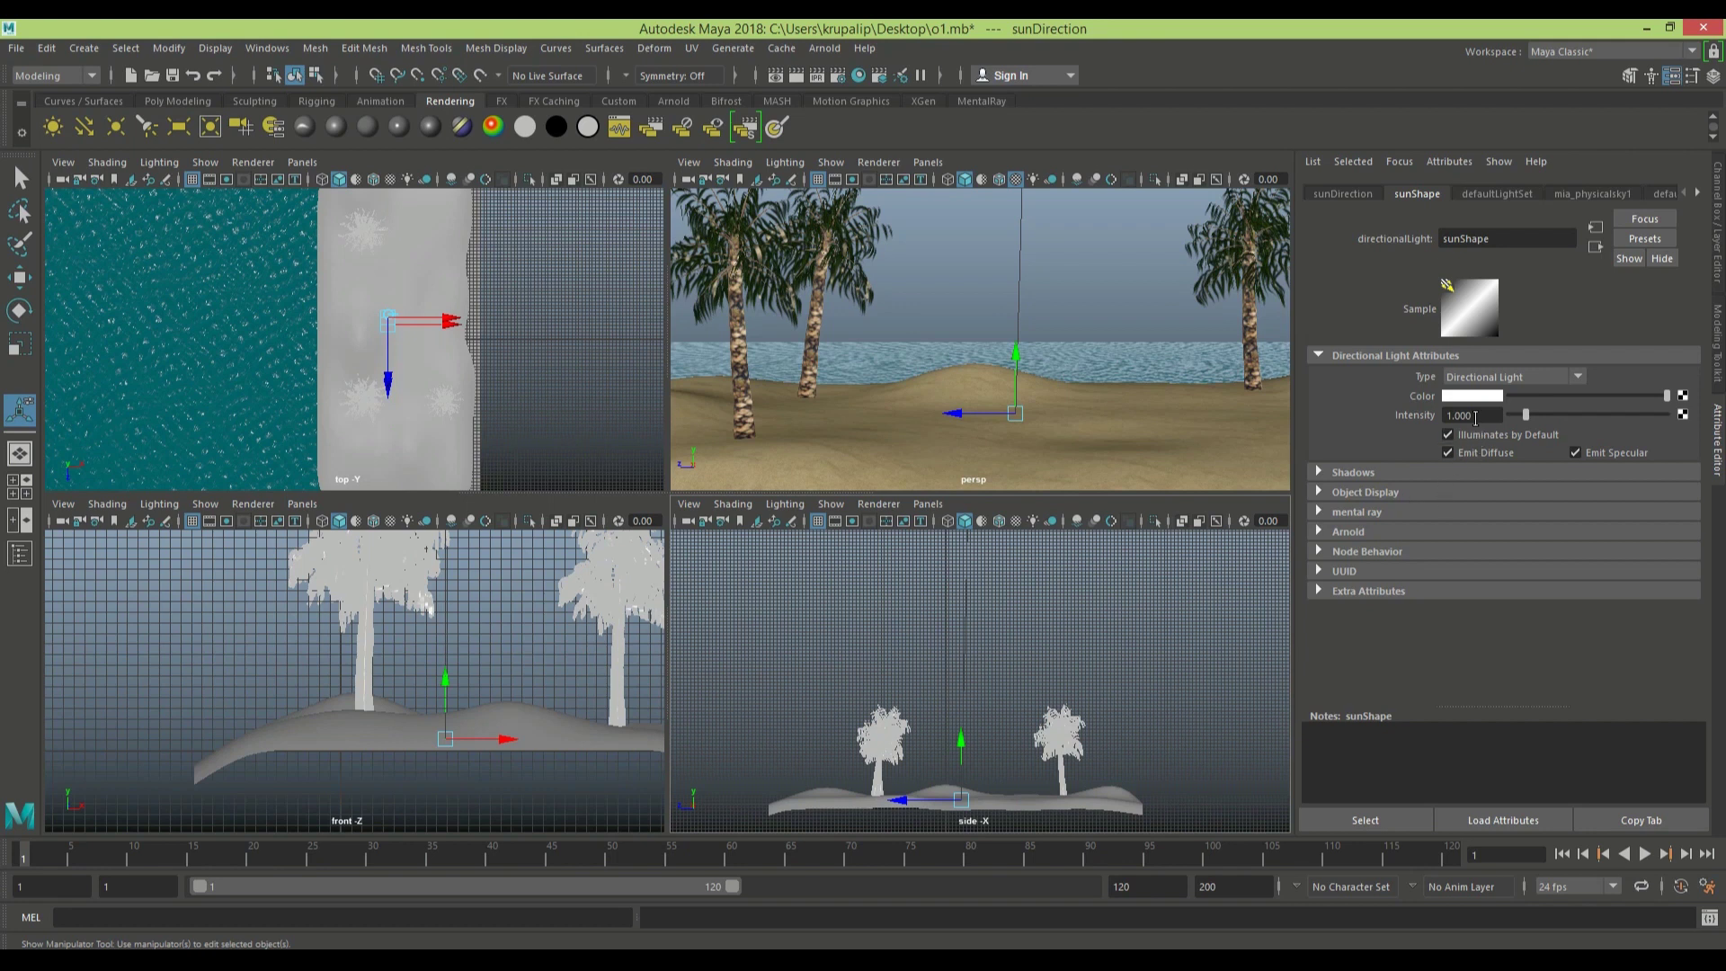
- Set the sun light's intensity to 0.800
left_click(1475, 419)
key("BackSpace")
type("0.800")
key("Return")
- Set the physical sky's Red/Blue Shift to -0.1
left_click(1588, 191)
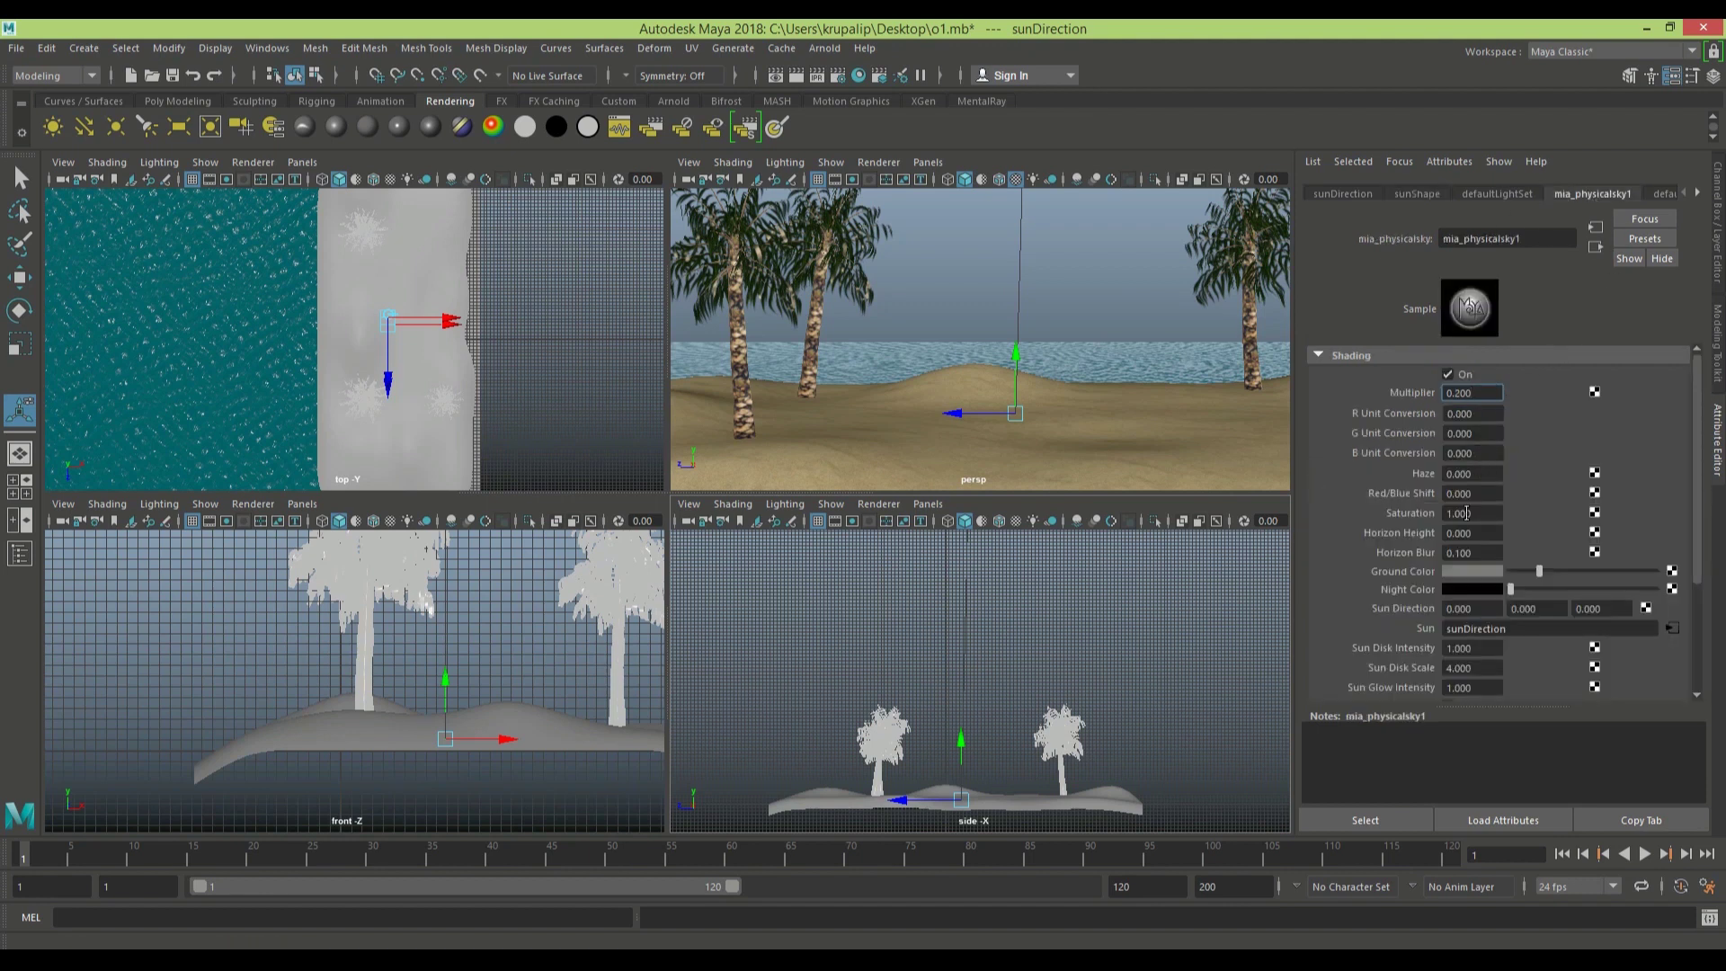
left_click(1461, 494)
type("-0.1")
- Set the physical sky's Horizon Height to -1.2
left_click(1478, 533)
type("-1")
left_click(1465, 531)
key("BackSpace")
left_click(1465, 530)
key("BackSpace")
type("2")
- Set the physical sky's Horizon Blur to 1.500
left_click(1481, 555)
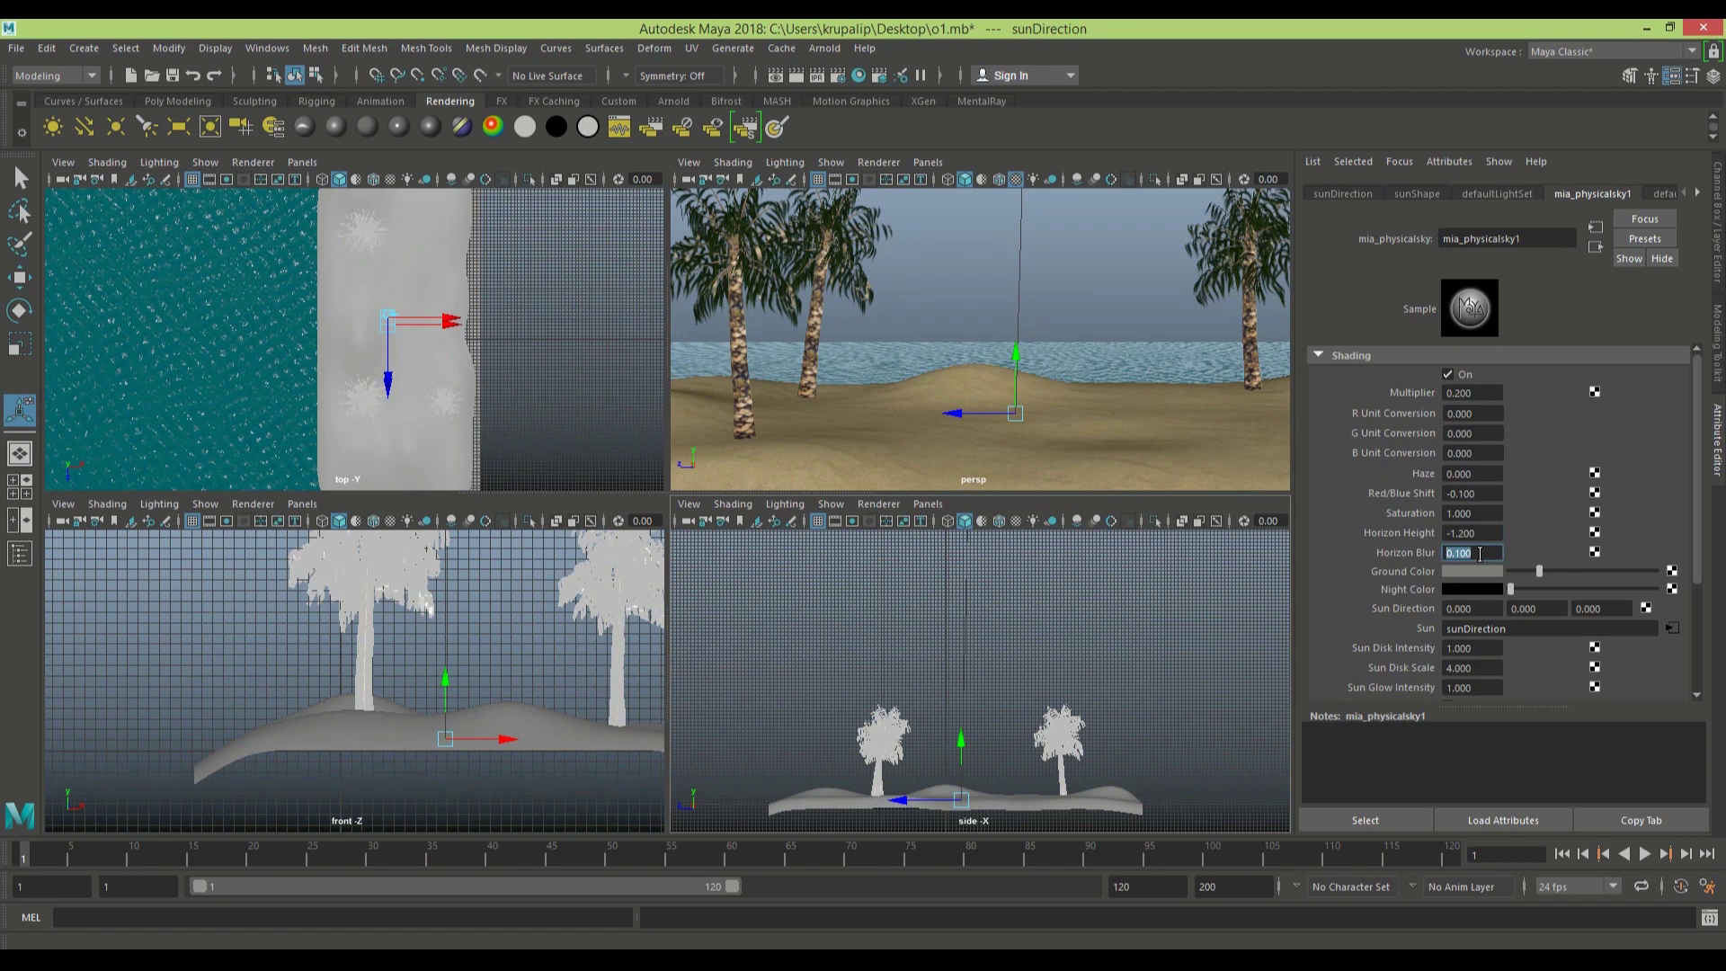
key("BackSpace")
type("1.500")
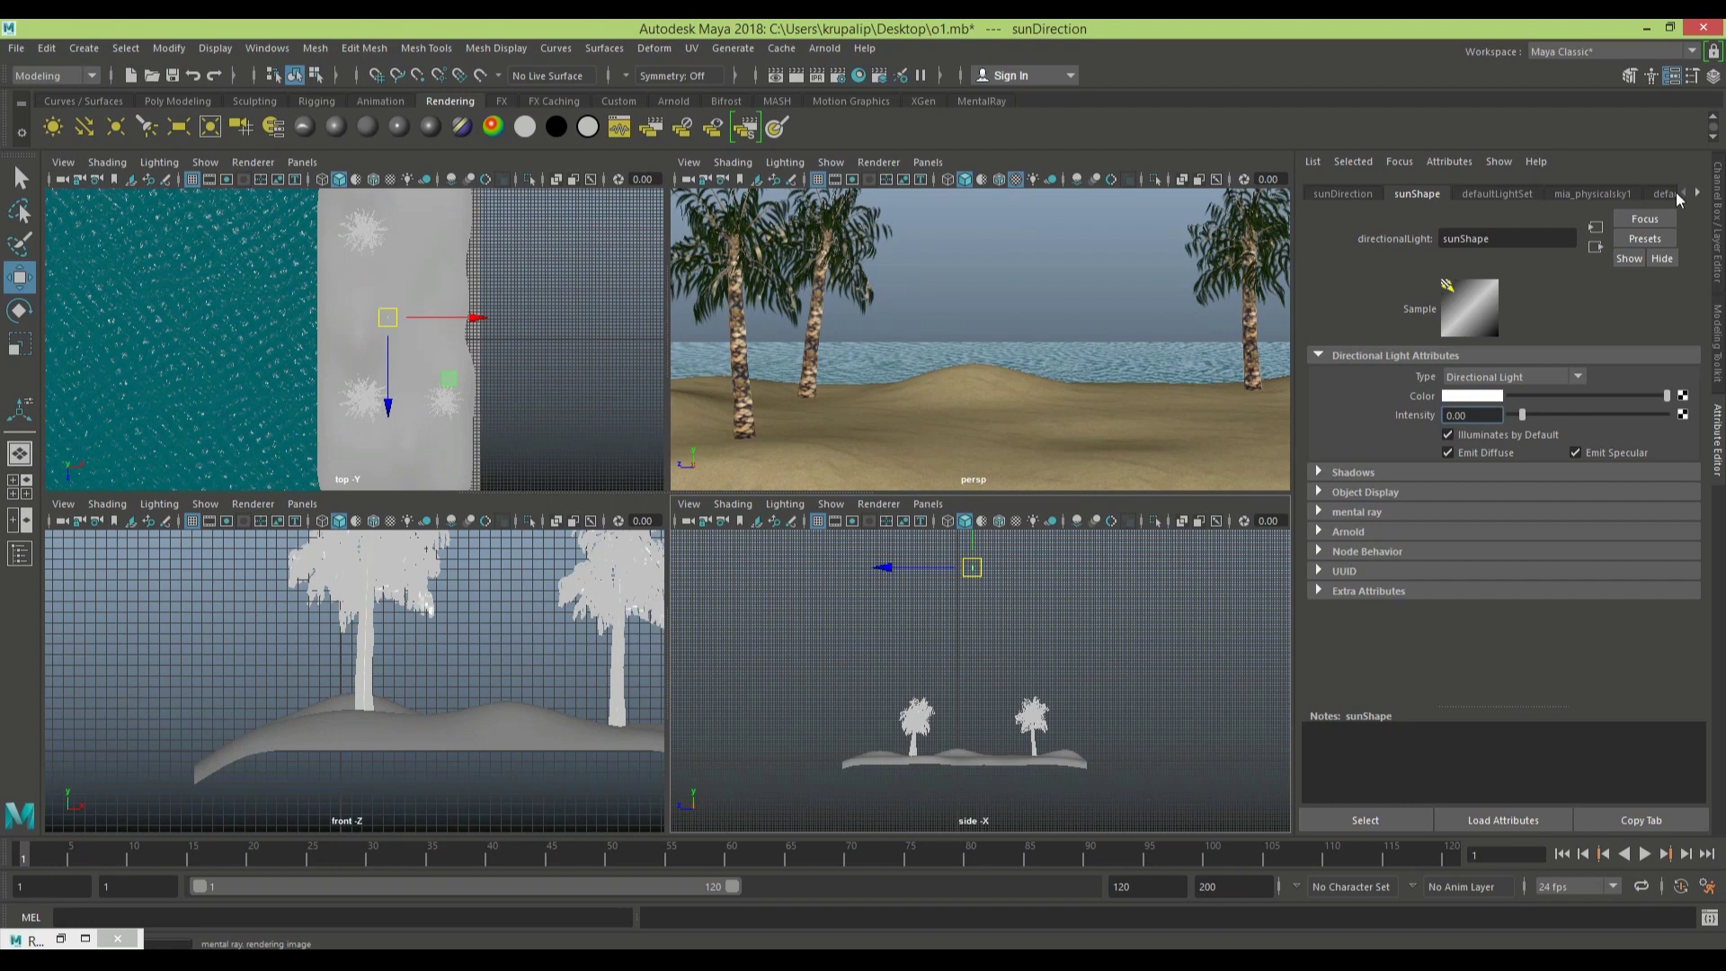
- Lower the sun light's intensity to 0.5
type("5")
key("ctrl+a")
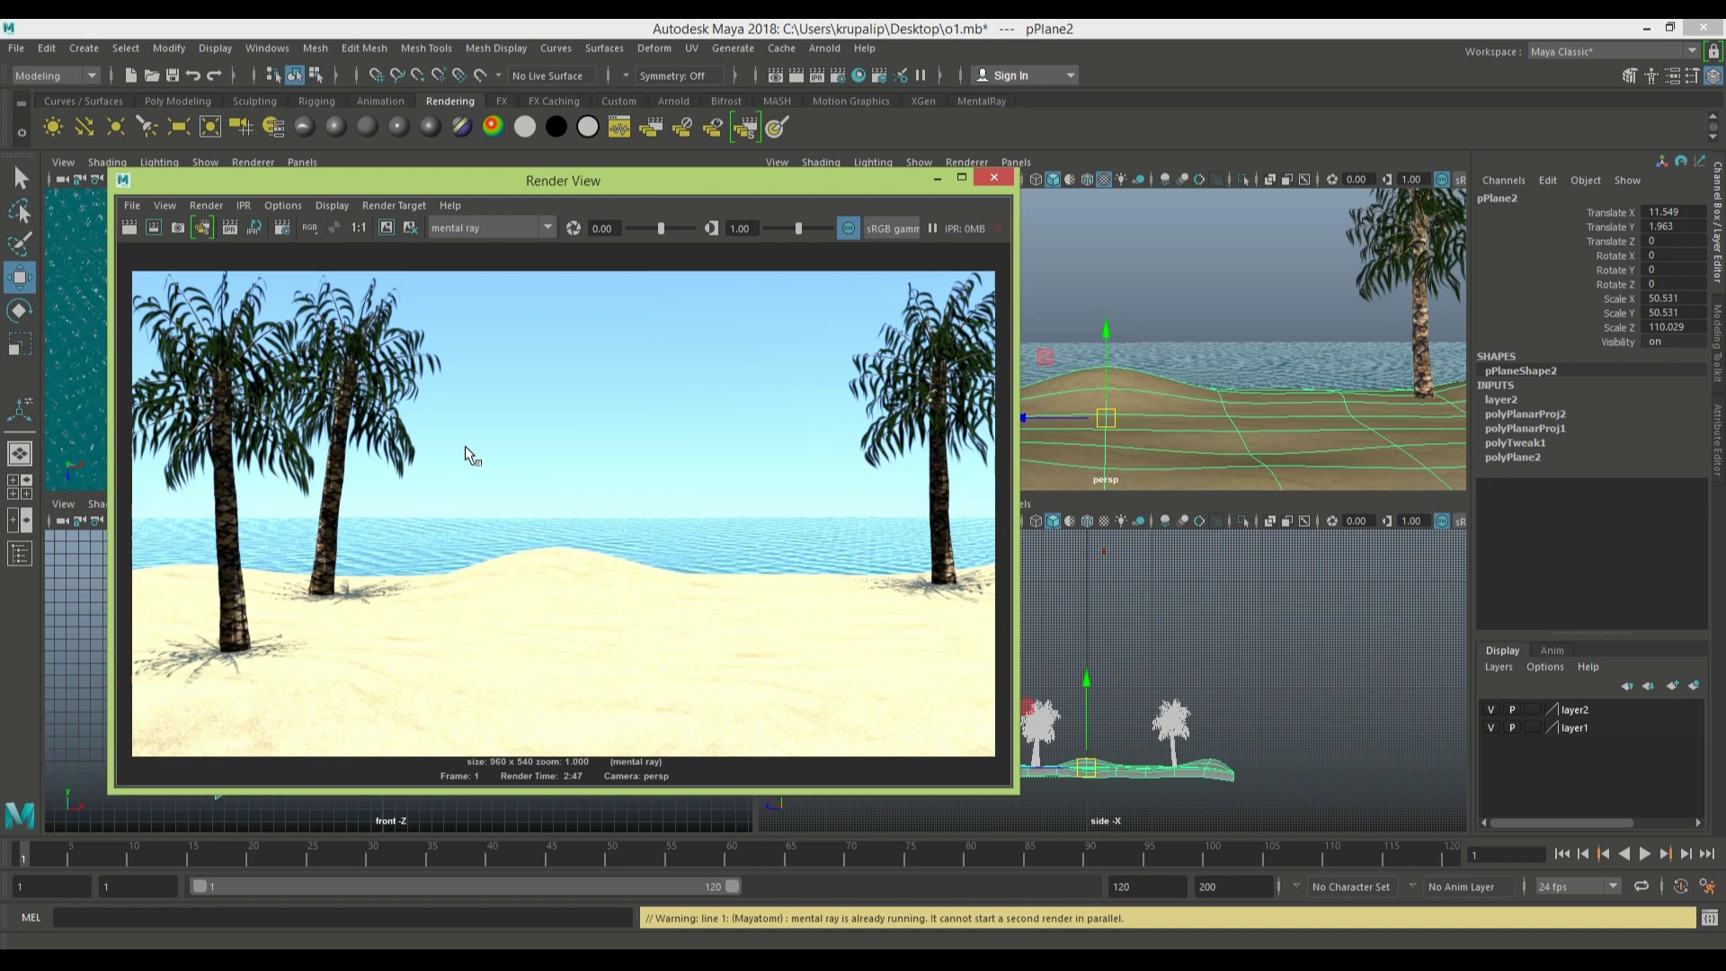
- Save the rendered beach image to the Desktop as a JPEG named o1 and close the render window
key("alt+f")
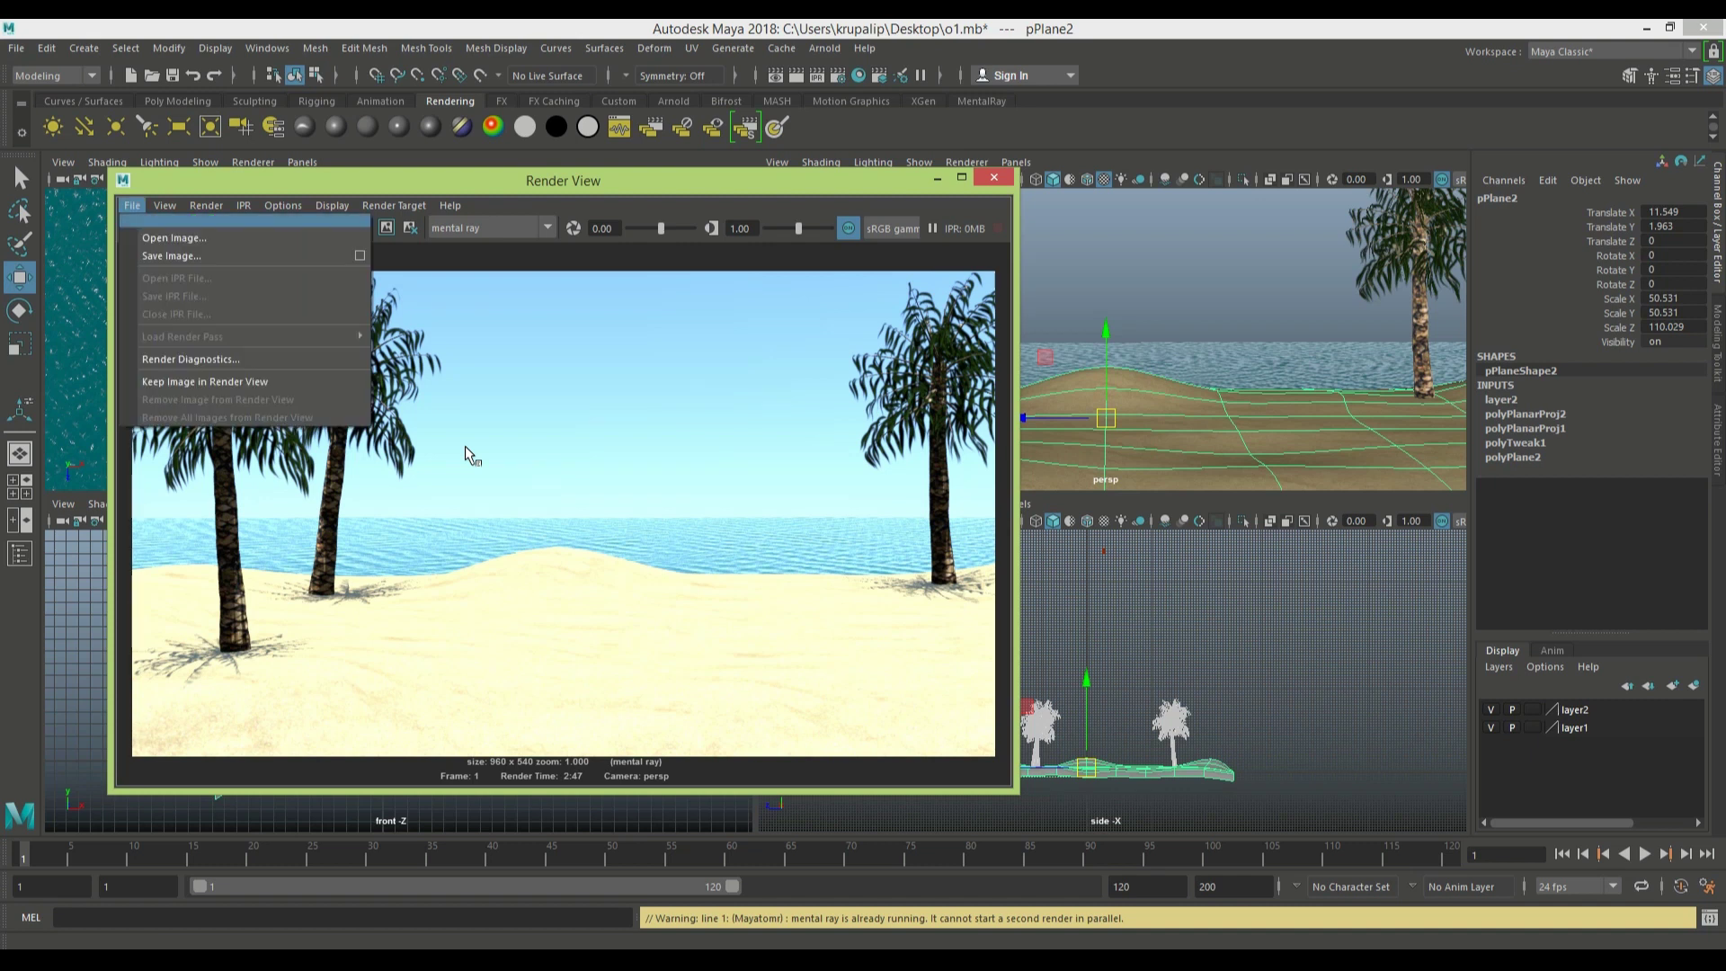
key("Escape")
key("Down")
key("Down")
key("Return")
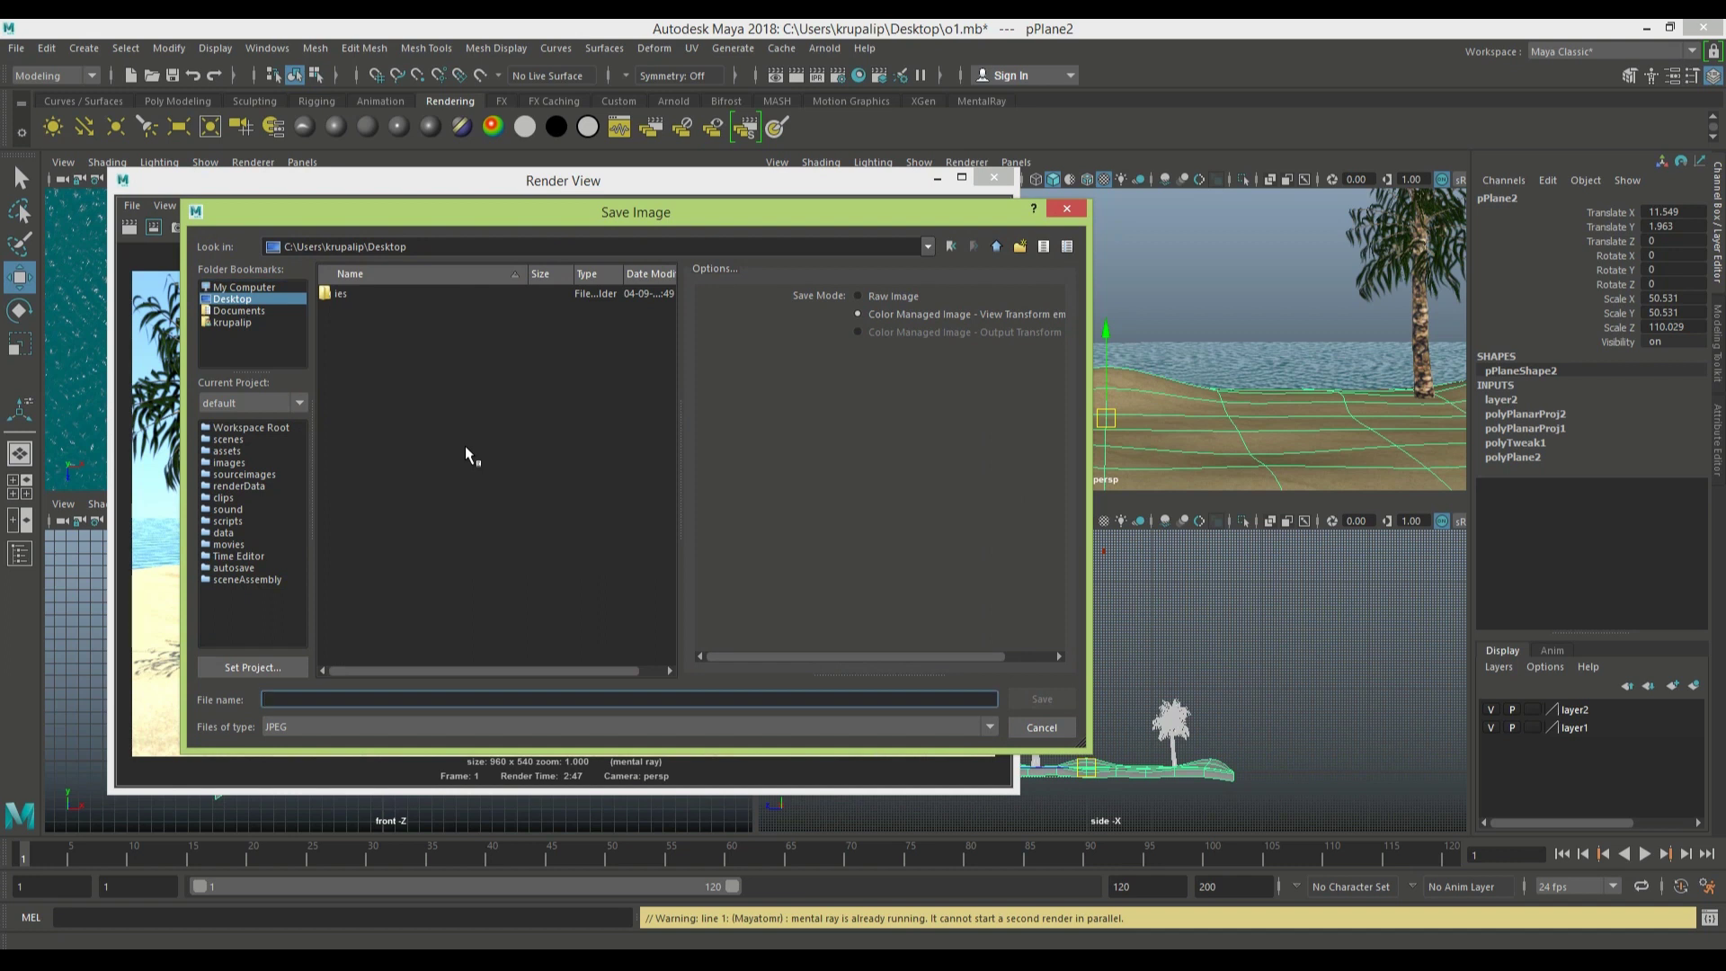
type("o")
type("1")
left_click(1040, 701)
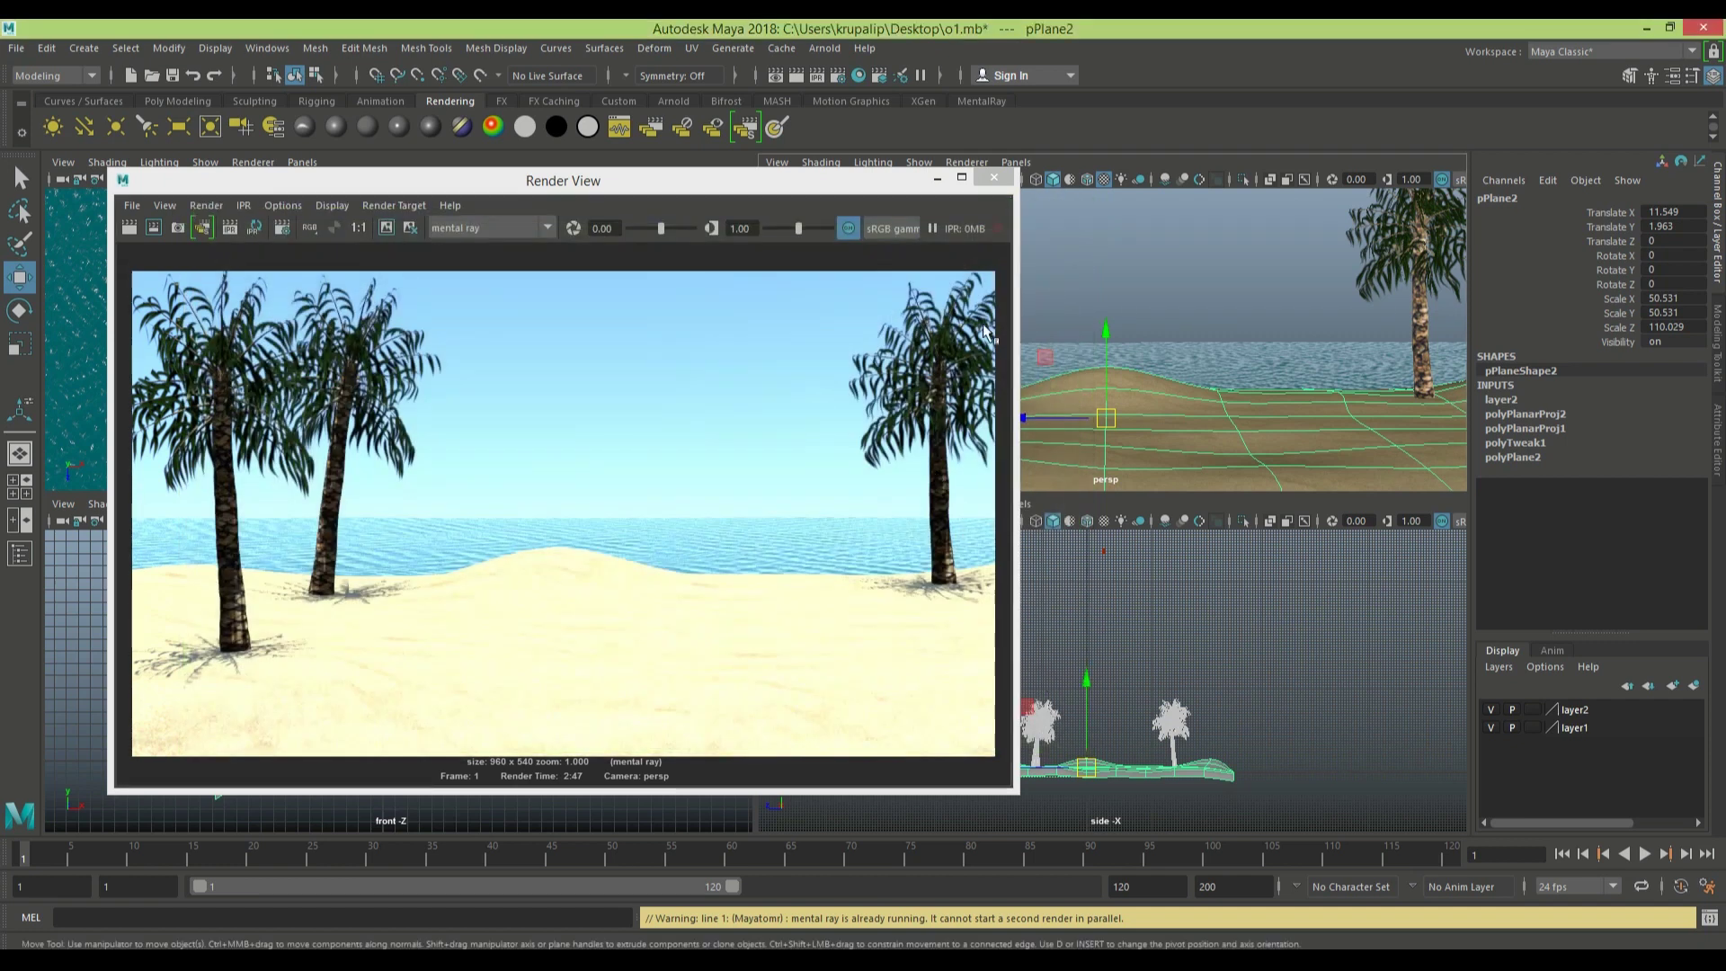
left_click(994, 178)
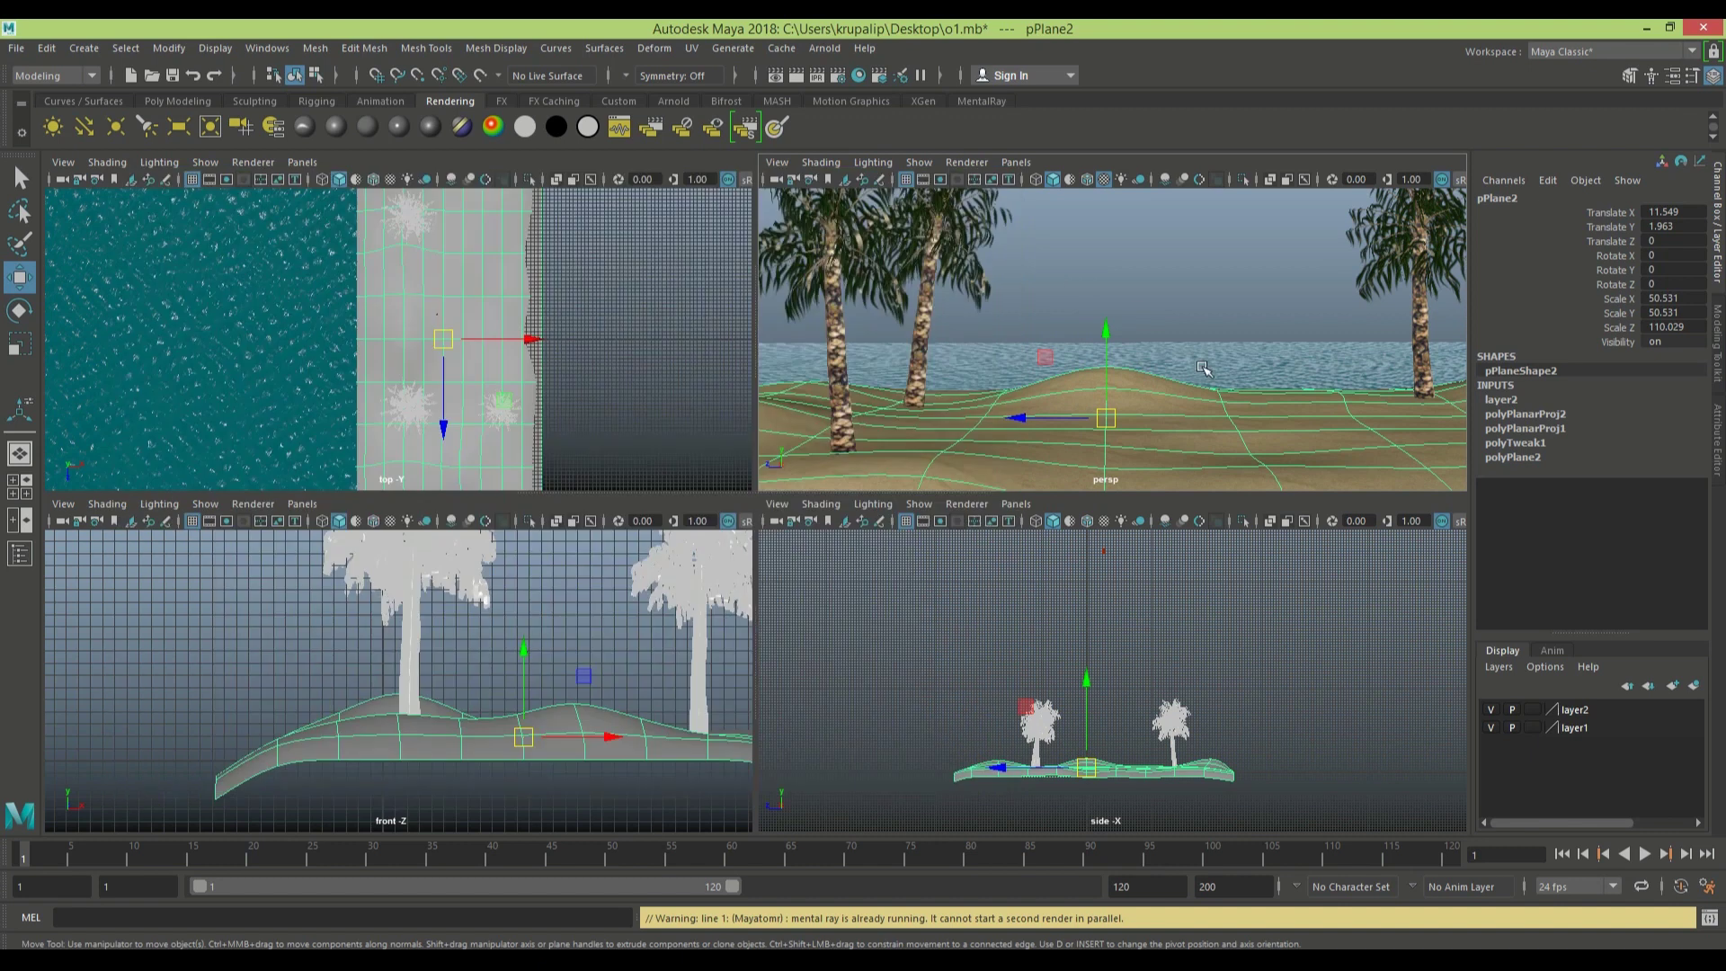
- Select the ocean plane, inspect its ocean shader in the Hypershade, and play the animation forward
left_click(1206, 370)
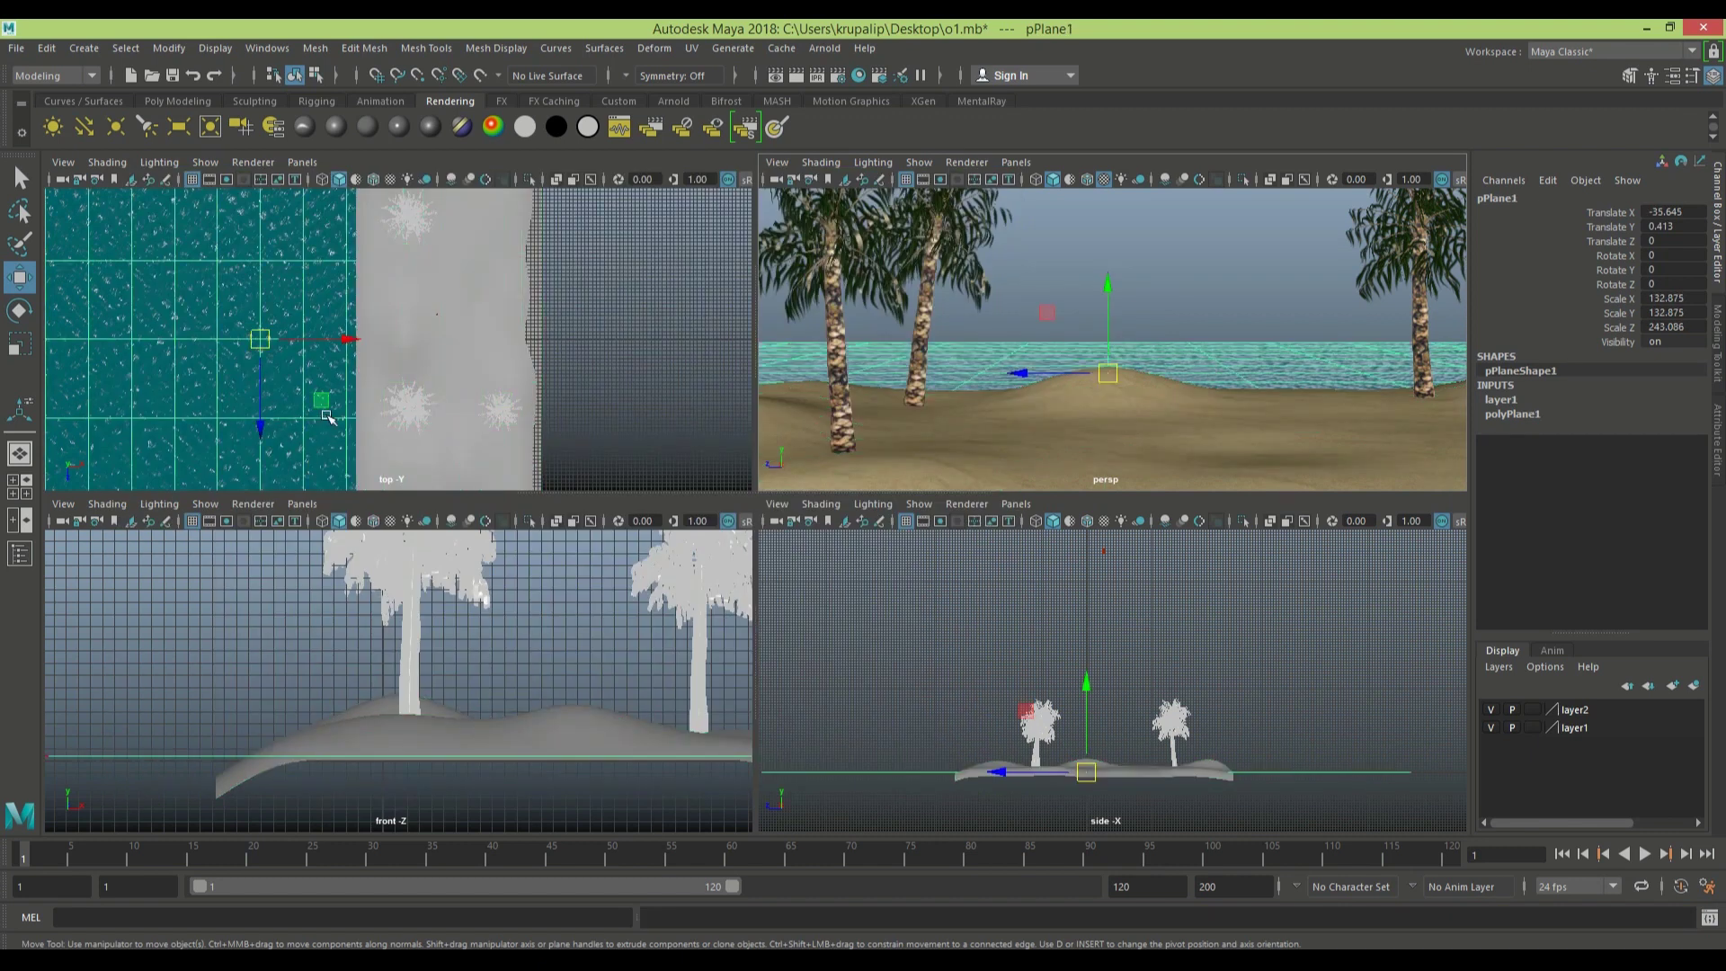
left_click(860, 76)
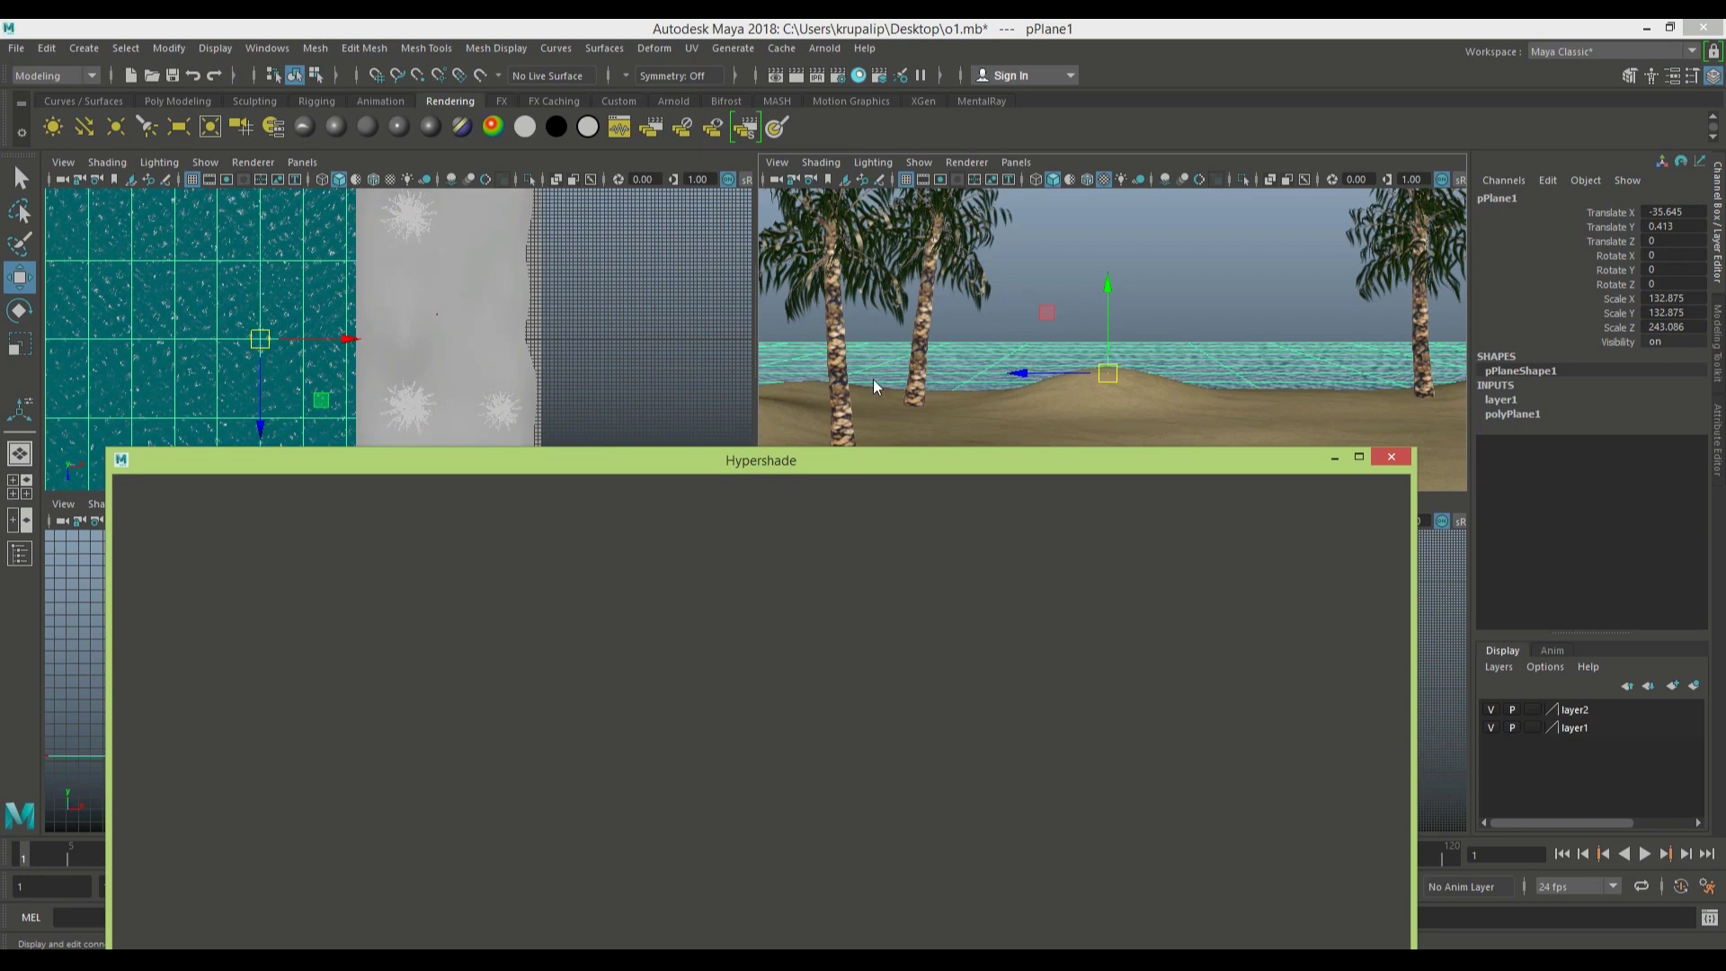
left_click_drag(839, 354, 901, 226)
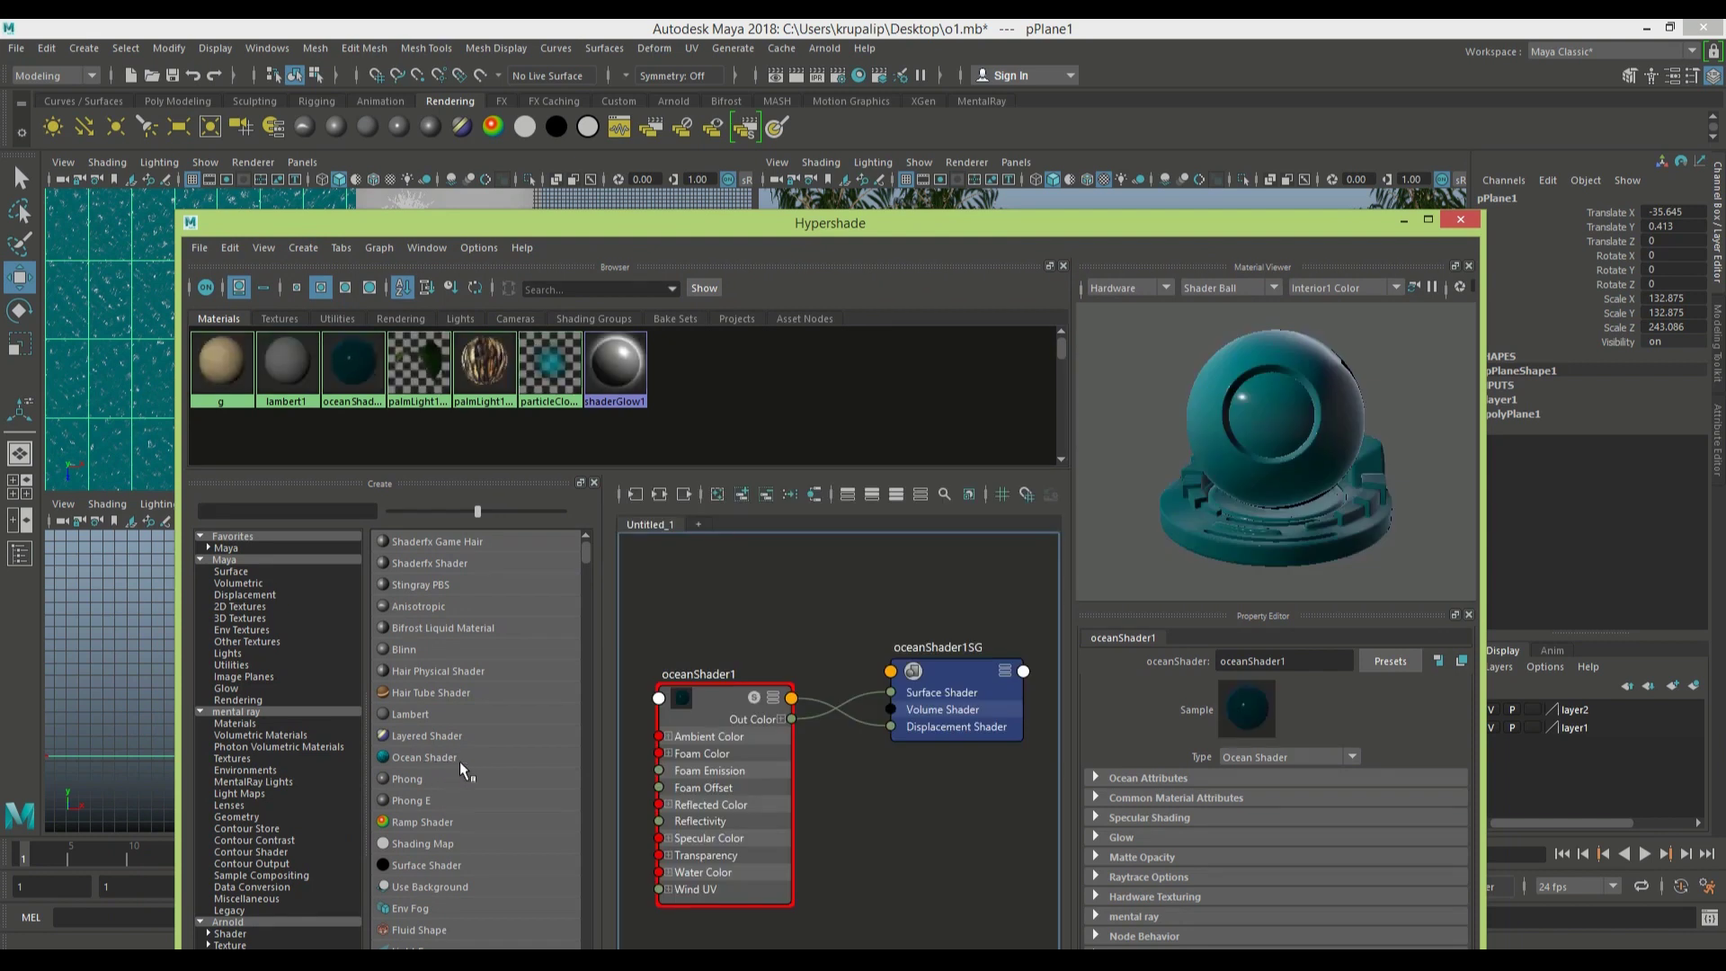
left_click(1449, 223)
left_click(1645, 855)
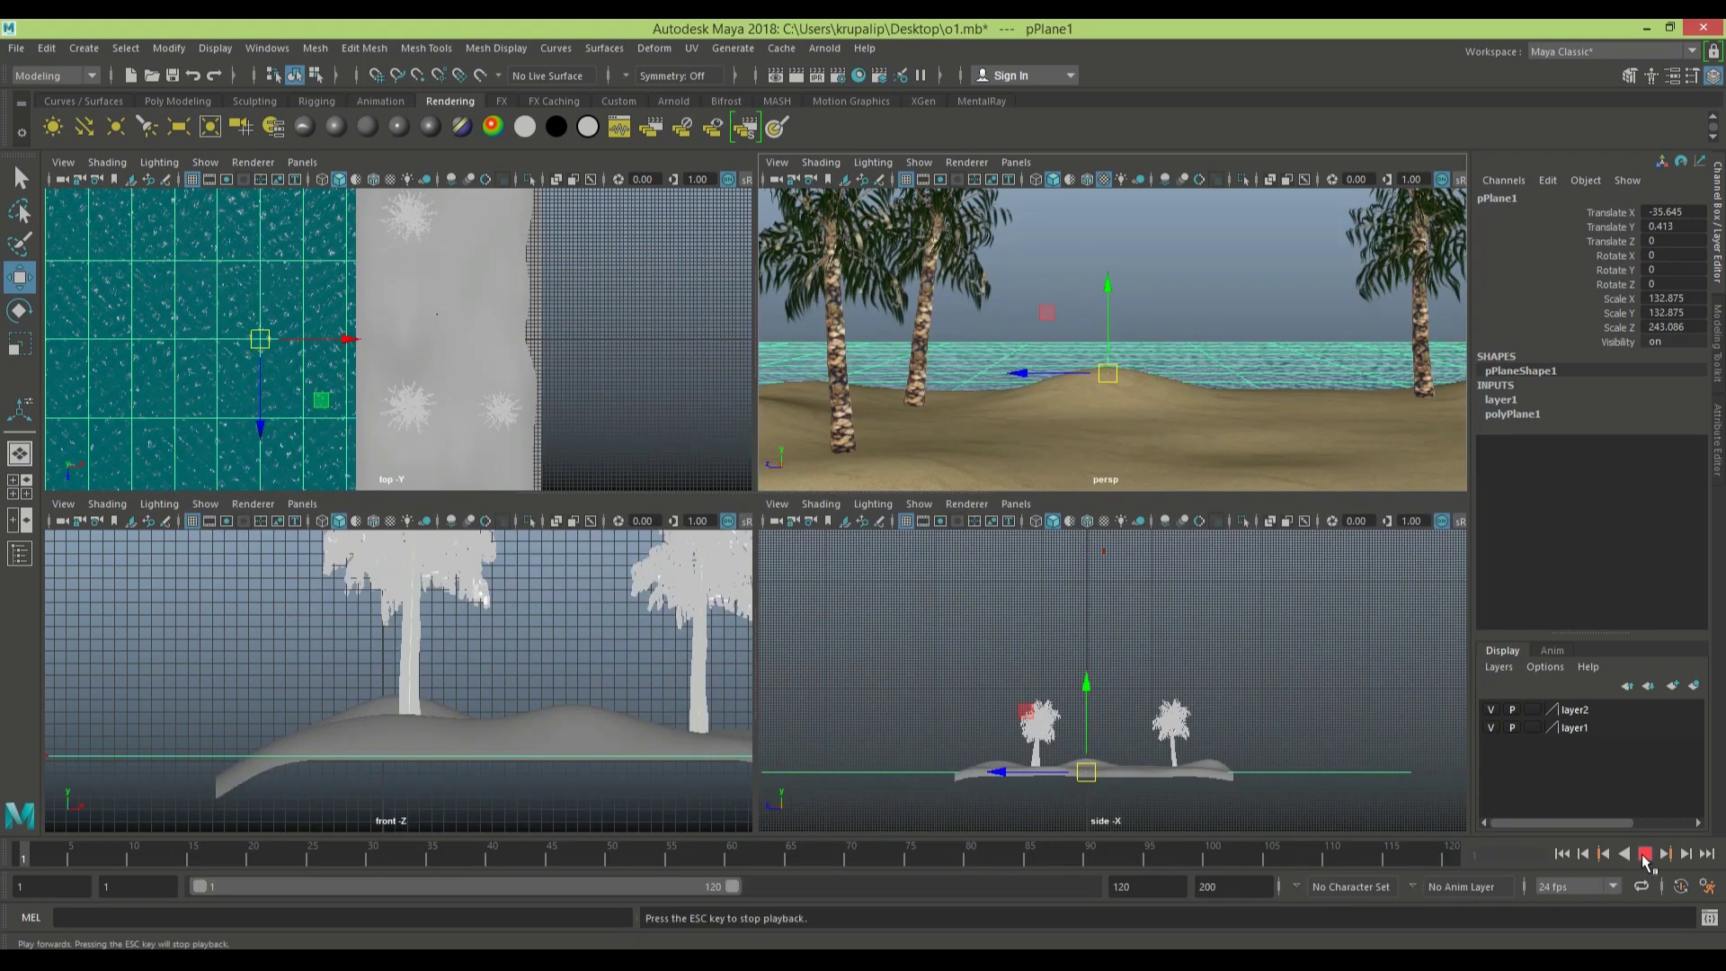